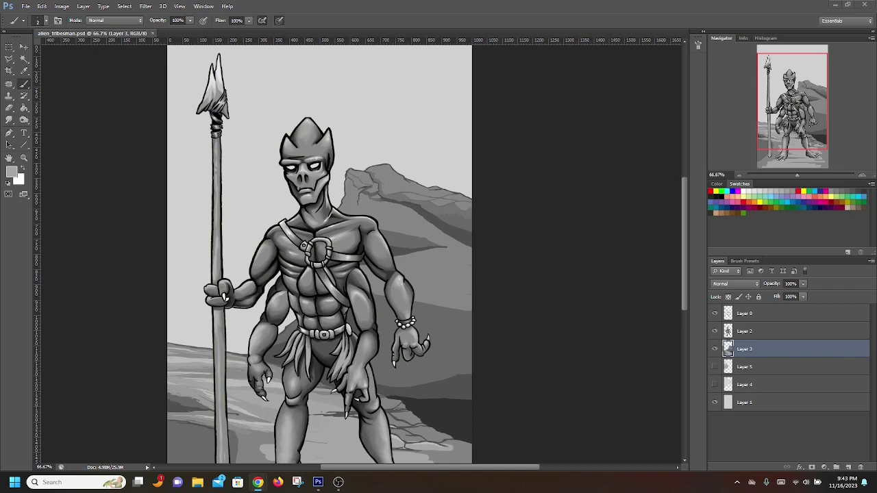
- Brush light grey highlight patches onto the background mountain's descending slope on Layer 3
click(862, 176)
click(862, 176)
drag(792, 113, 794, 101)
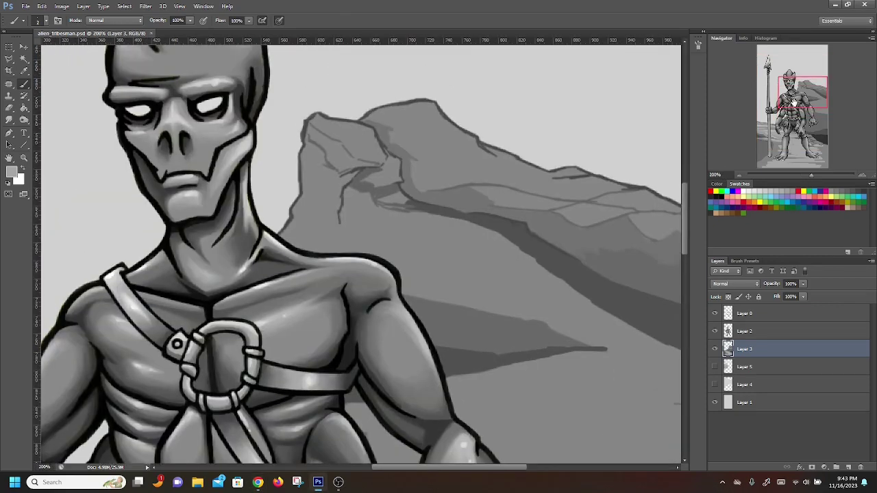
click(862, 176)
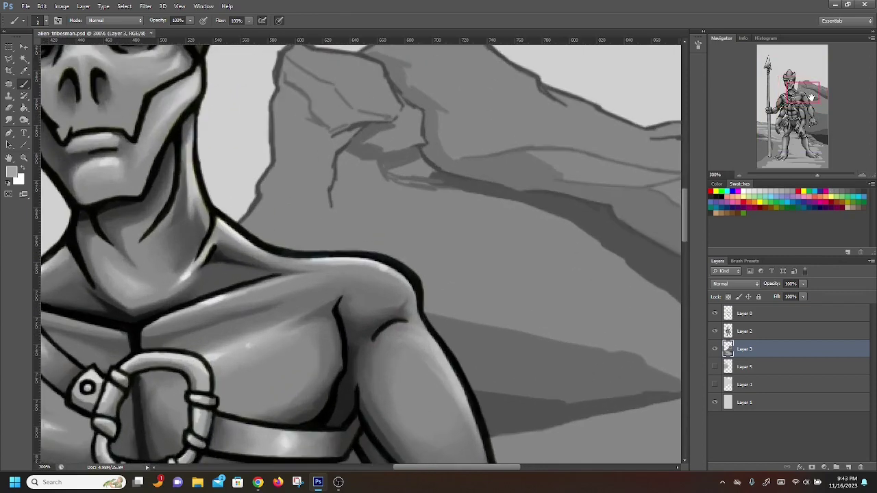
drag(810, 98, 813, 93)
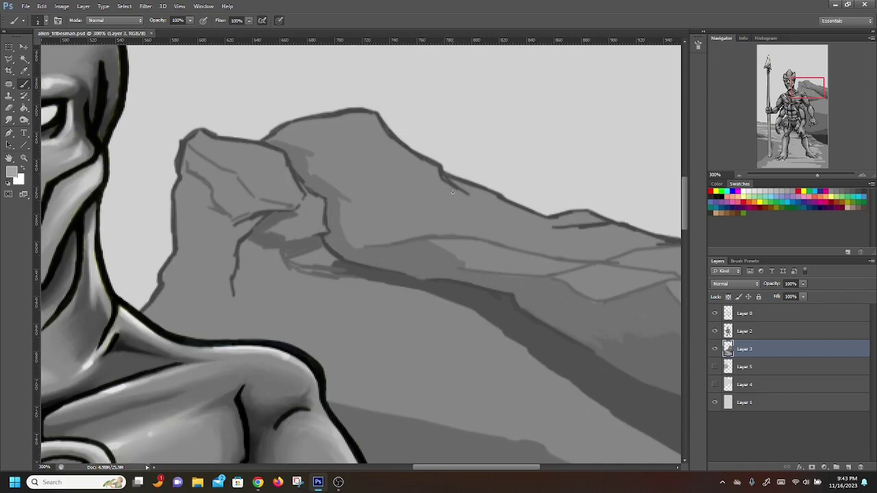
mouse_move(433, 205)
mouse_down()
mouse_move(474, 200)
mouse_move(427, 201)
mouse_move(481, 210)
mouse_move(455, 206)
mouse_move(468, 188)
mouse_move(446, 178)
mouse_move(481, 194)
mouse_move(454, 181)
mouse_move(484, 196)
mouse_up()
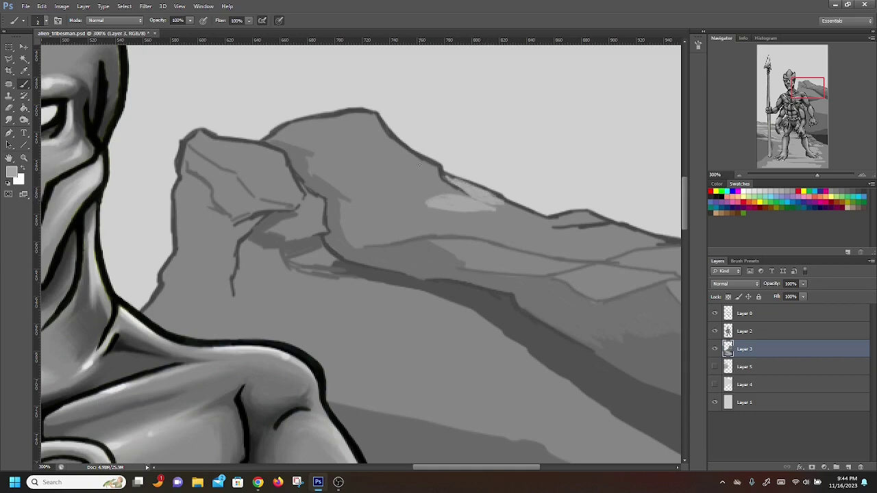
mouse_move(409, 160)
mouse_down()
mouse_move(436, 171)
mouse_move(390, 174)
mouse_move(354, 151)
mouse_move(380, 146)
mouse_move(355, 150)
mouse_move(358, 162)
mouse_move(401, 171)
mouse_move(428, 170)
mouse_move(407, 155)
mouse_move(432, 165)
mouse_move(398, 149)
mouse_up()
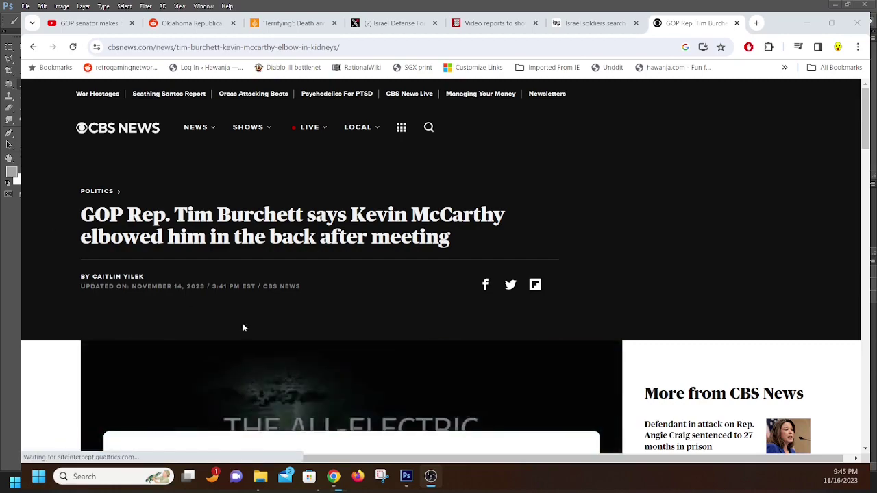
- Switch to Chrome, skim the CBS News article about the Capitol hallway elbowing, and close its floating video player
scroll(512, 259, down, 6)
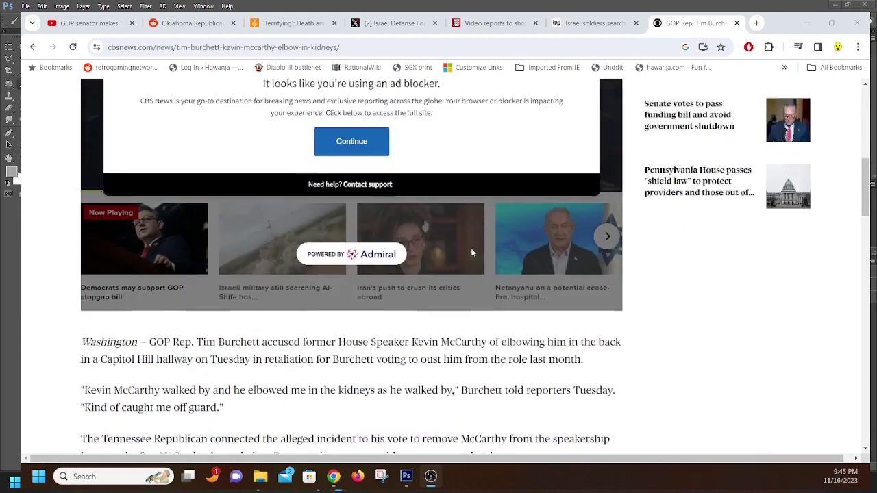
scroll(411, 256, up, 1)
scroll(521, 353, up, 3)
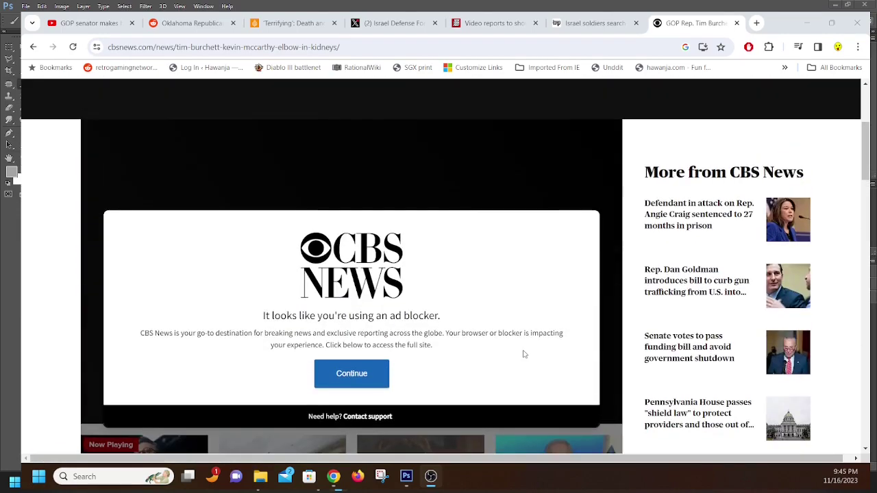
scroll(523, 354, down, 5)
scroll(523, 354, down, 3)
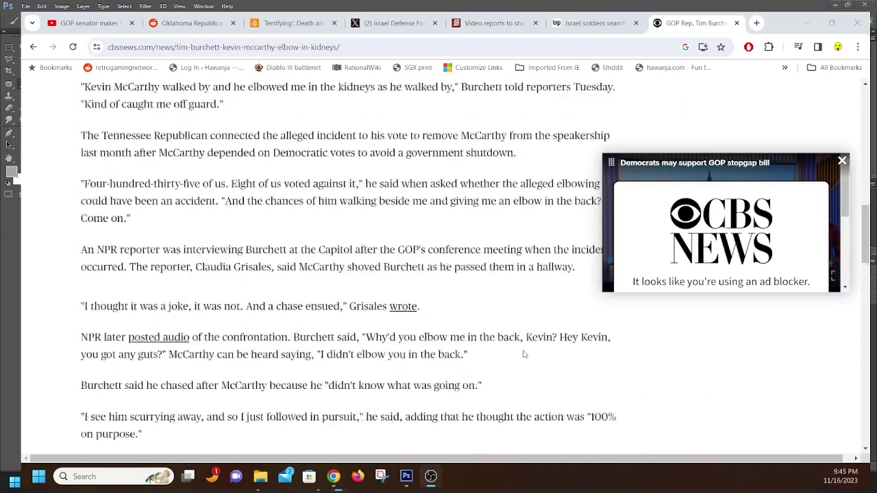
scroll(525, 354, up, 2)
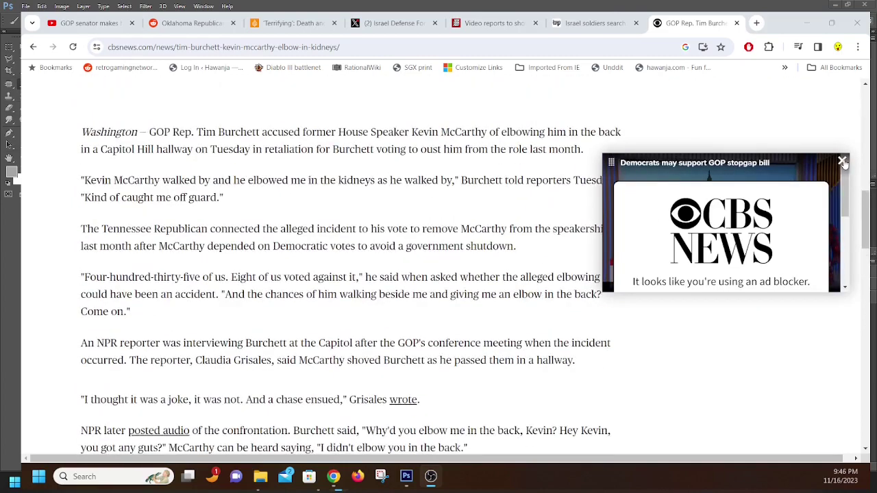
click(843, 161)
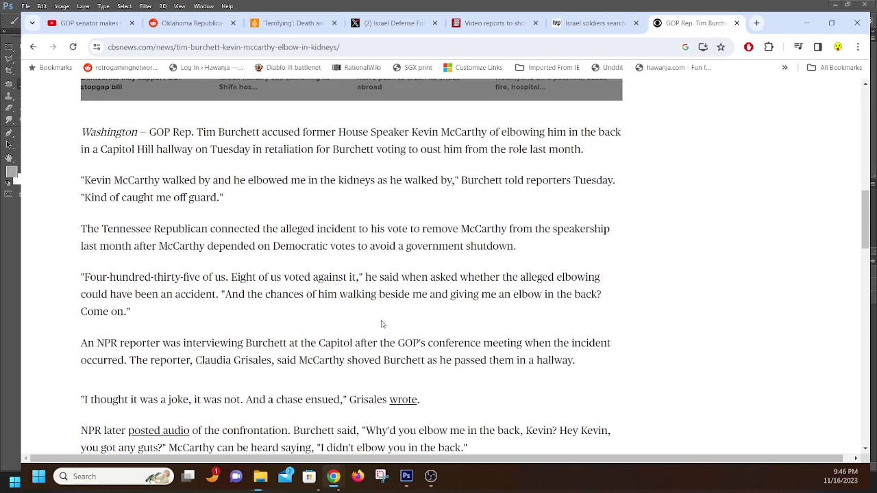
- Open the article's "posted audio" link and play the hallway exchange recording on the NPR page
scroll(383, 324, down, 3)
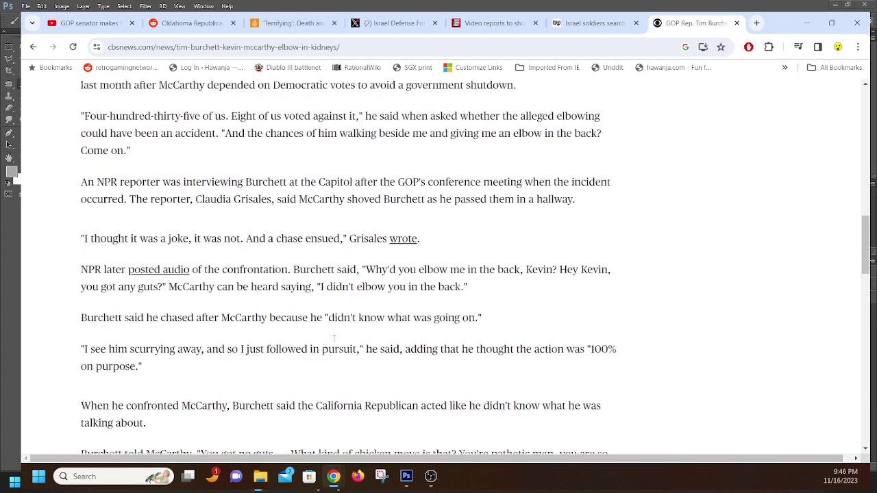
click(154, 266)
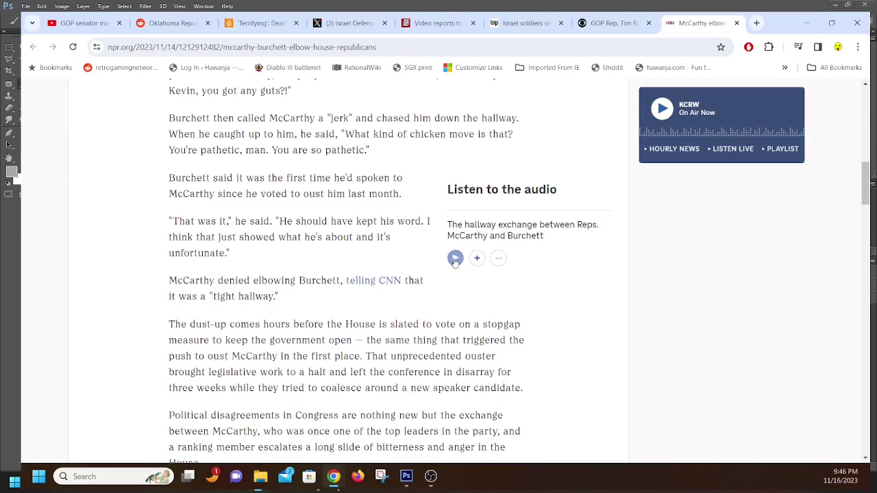
click(455, 259)
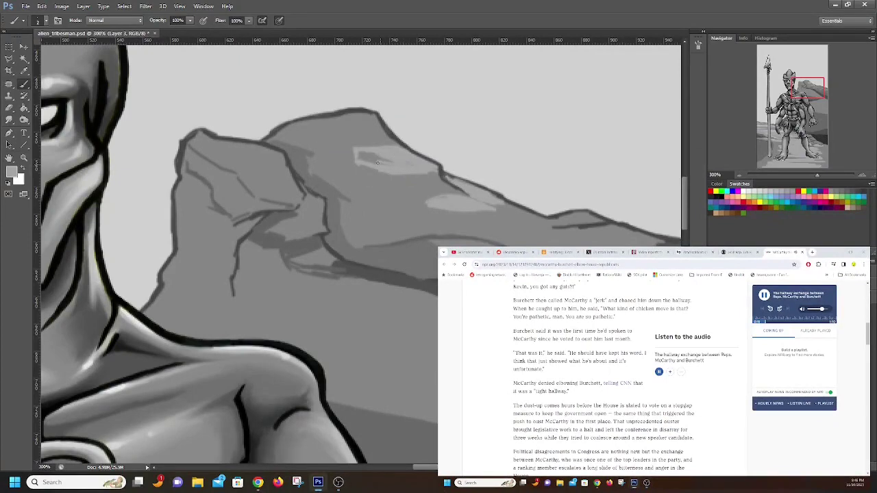
- Return to Photoshop and fill in light grey highlights on the main peak's sunlit face and the slope below it, pausing the NPR audio
mouse_move(377, 162)
mouse_down()
mouse_move(357, 159)
mouse_move(398, 163)
mouse_up()
mouse_move(362, 140)
mouse_down()
mouse_move(388, 146)
mouse_move(394, 137)
mouse_move(351, 129)
mouse_move(352, 114)
mouse_move(374, 119)
mouse_move(357, 112)
mouse_move(369, 129)
mouse_move(356, 133)
mouse_up()
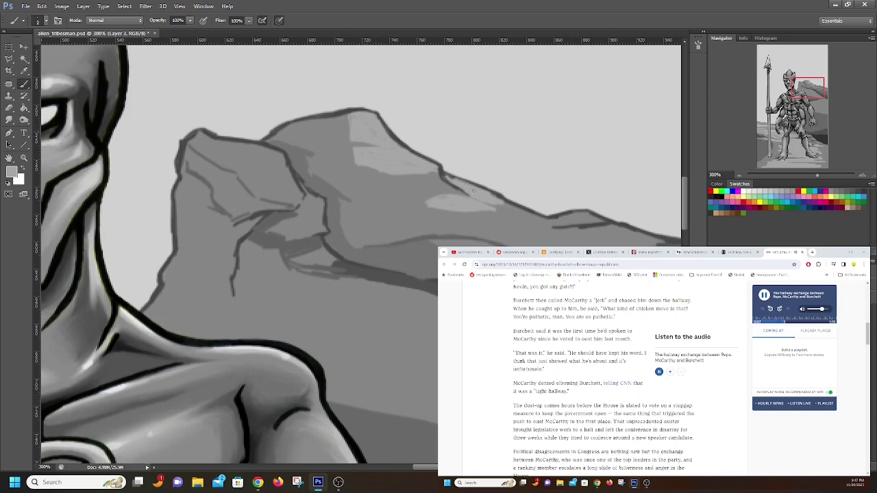
mouse_move(455, 212)
mouse_down()
mouse_move(529, 219)
mouse_move(501, 207)
mouse_move(510, 213)
mouse_up()
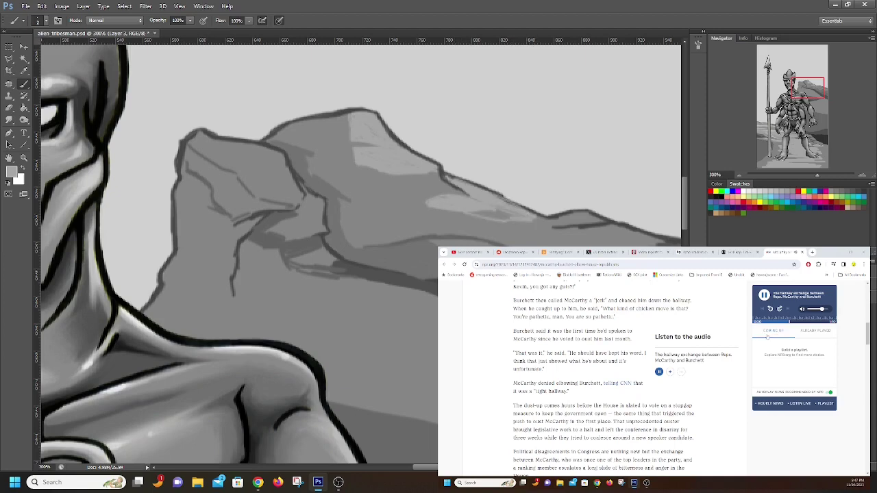
click(762, 296)
mouse_move(496, 197)
mouse_down()
mouse_move(508, 209)
mouse_move(480, 216)
mouse_move(515, 220)
mouse_up()
mouse_move(433, 206)
mouse_down()
mouse_move(465, 198)
mouse_move(391, 204)
mouse_move(444, 201)
mouse_move(405, 206)
mouse_move(466, 211)
mouse_move(392, 211)
mouse_move(425, 214)
mouse_up()
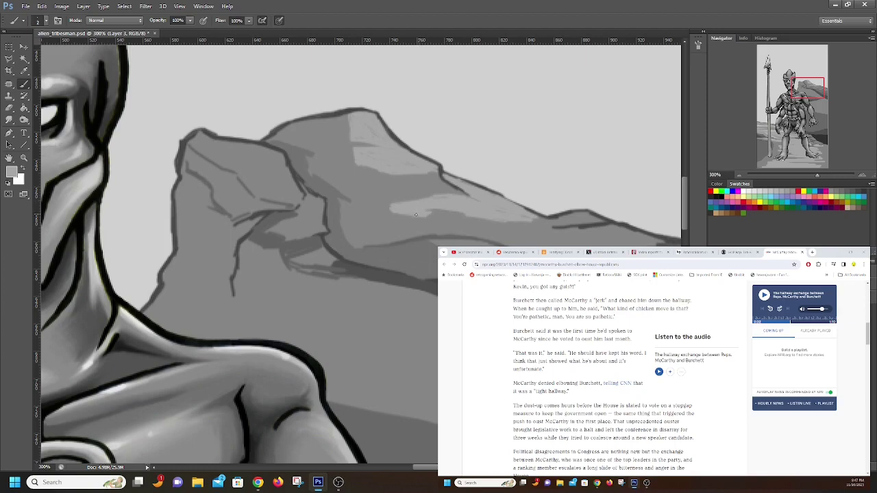
- Paint light grey highlights around the small bump and crack lines at the far end of the mountain ridge
mouse_move(573, 221)
mouse_down()
mouse_move(584, 215)
mouse_move(559, 217)
mouse_move(612, 226)
mouse_up()
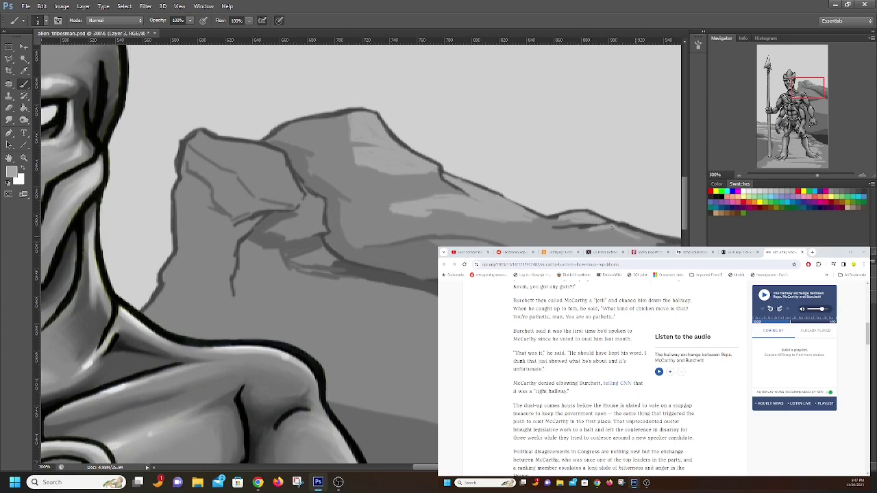
drag(822, 93, 832, 96)
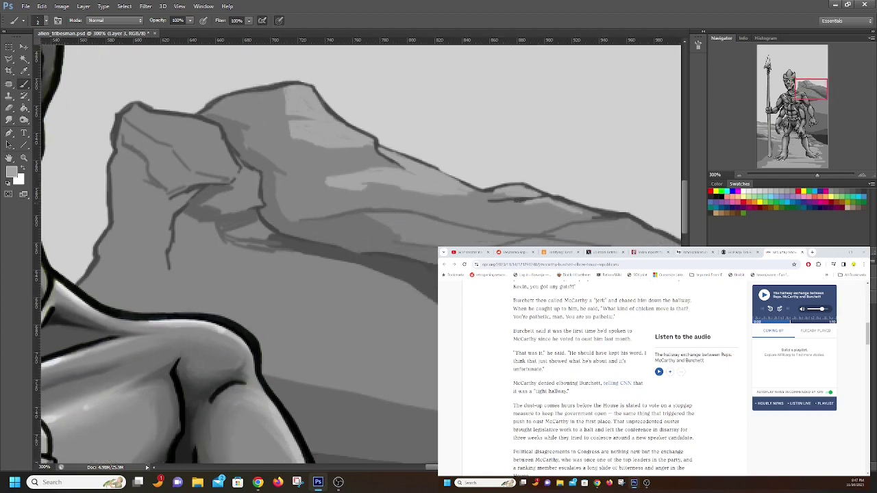
mouse_move(553, 205)
mouse_down()
mouse_move(597, 214)
mouse_move(522, 208)
mouse_up()
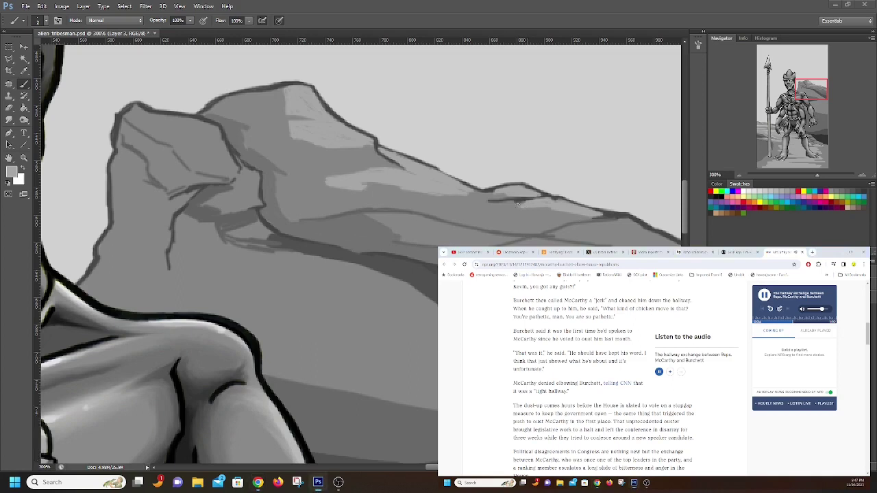
drag(525, 203, 492, 204)
mouse_move(506, 204)
mouse_down()
mouse_move(476, 205)
mouse_move(527, 204)
mouse_up()
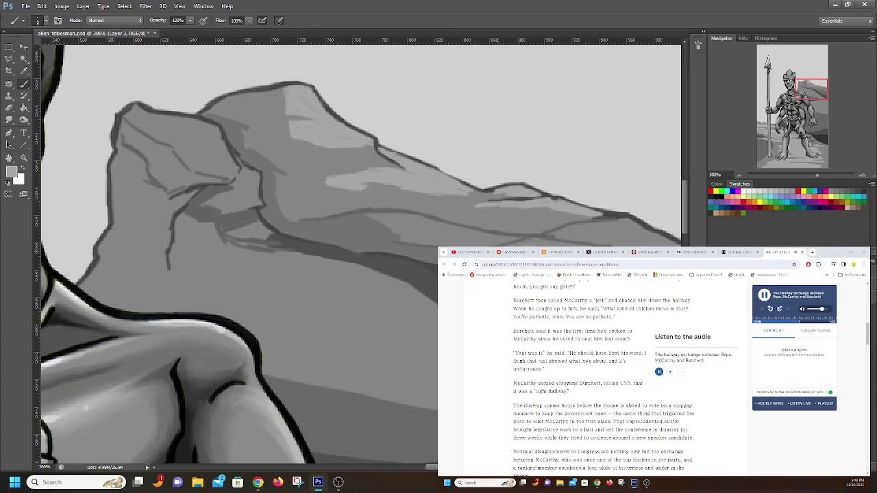
- Brush light grey highlights onto the rock facets and the long ledge below the ridge, pausing the NPR audio
drag(514, 245, 580, 245)
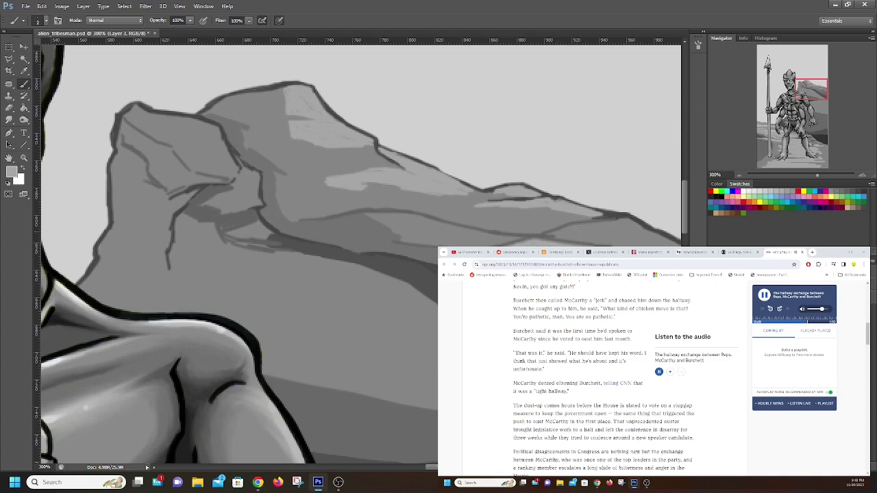
mouse_move(568, 230)
mouse_down()
mouse_move(605, 223)
mouse_move(563, 233)
mouse_up()
mouse_move(605, 225)
mouse_down()
mouse_move(640, 226)
mouse_move(625, 226)
mouse_up()
drag(551, 236, 633, 230)
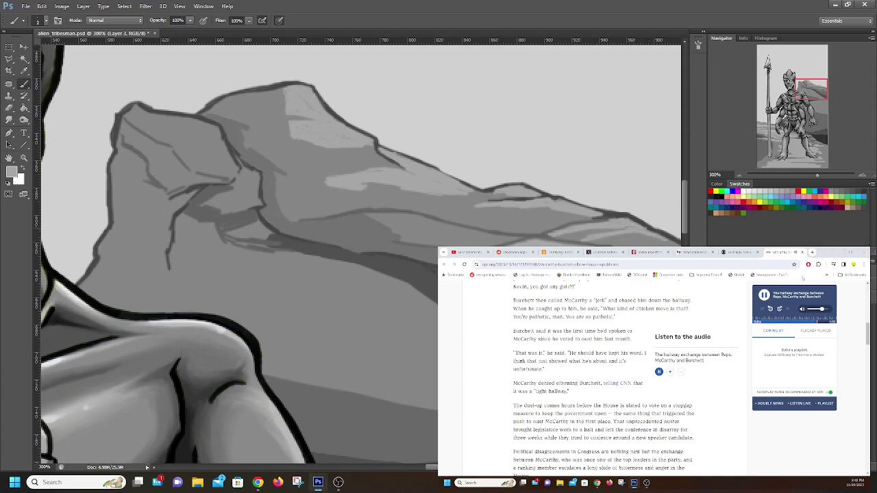
click(764, 295)
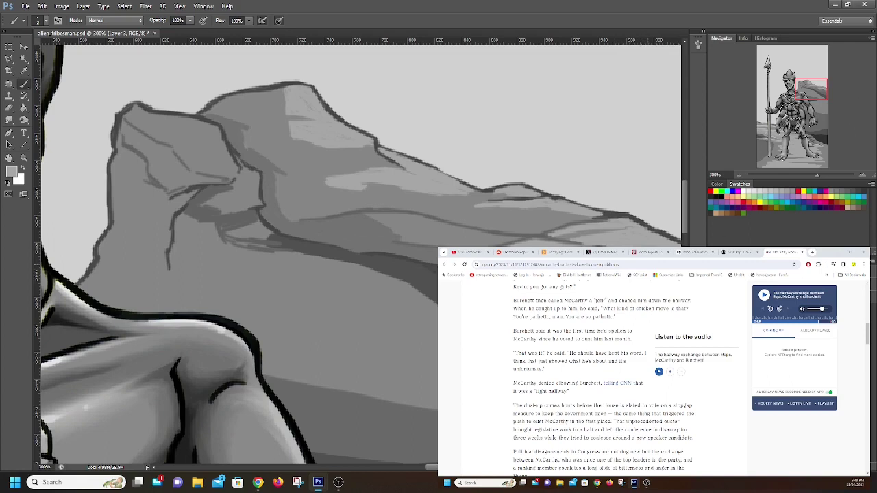
mouse_move(382, 213)
mouse_down()
mouse_move(374, 219)
mouse_move(421, 216)
mouse_move(387, 226)
mouse_move(469, 225)
mouse_move(452, 240)
mouse_move(510, 238)
mouse_move(432, 242)
mouse_move(473, 246)
mouse_move(458, 234)
mouse_up()
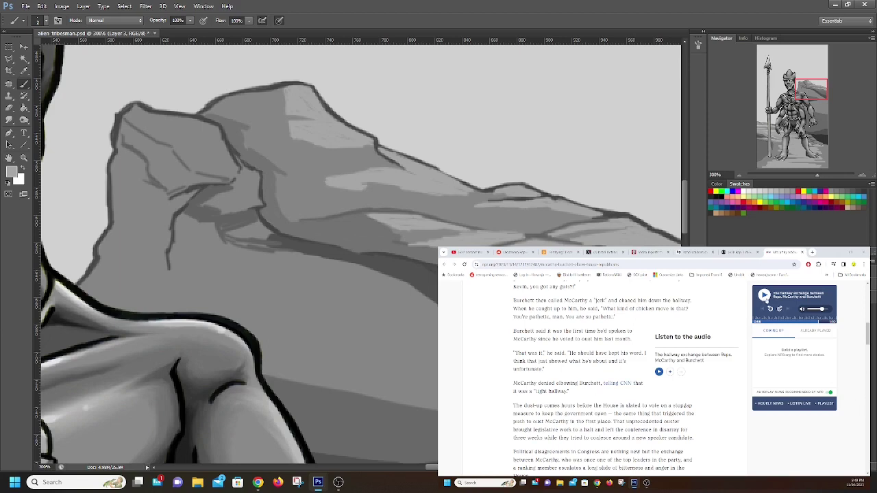
- Resume the NPR audio and paint a light grey highlight along the top edge of the rock outcrop beside the figure
click(764, 296)
mouse_move(181, 122)
mouse_down()
mouse_move(203, 127)
mouse_move(140, 106)
mouse_move(126, 116)
mouse_move(156, 121)
mouse_move(152, 113)
mouse_up()
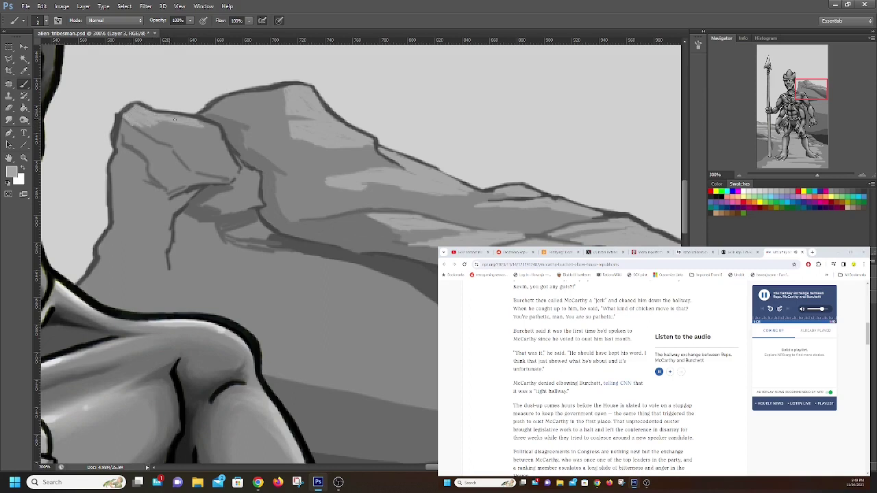
drag(209, 129, 177, 126)
drag(177, 126, 145, 124)
- Skim the NPR article and highlight the paragraph containing the denial and the "tight hallway" quote
scroll(603, 377, down, 3)
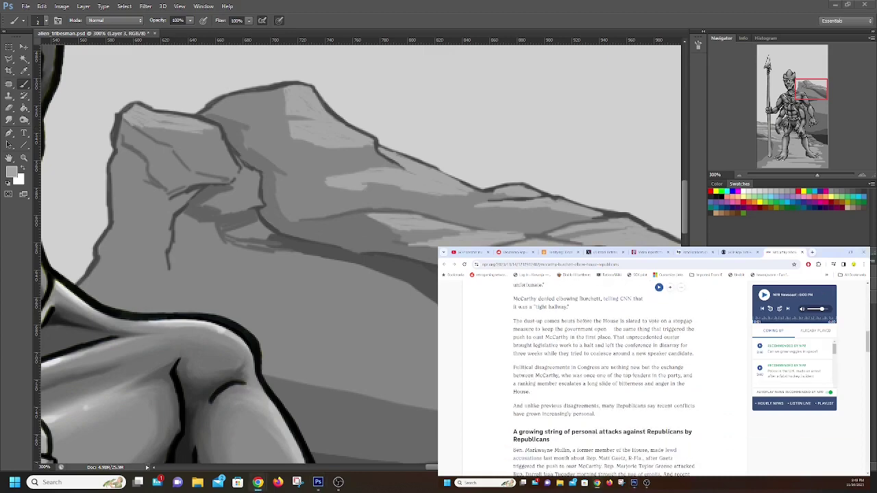
scroll(637, 370, down, 4)
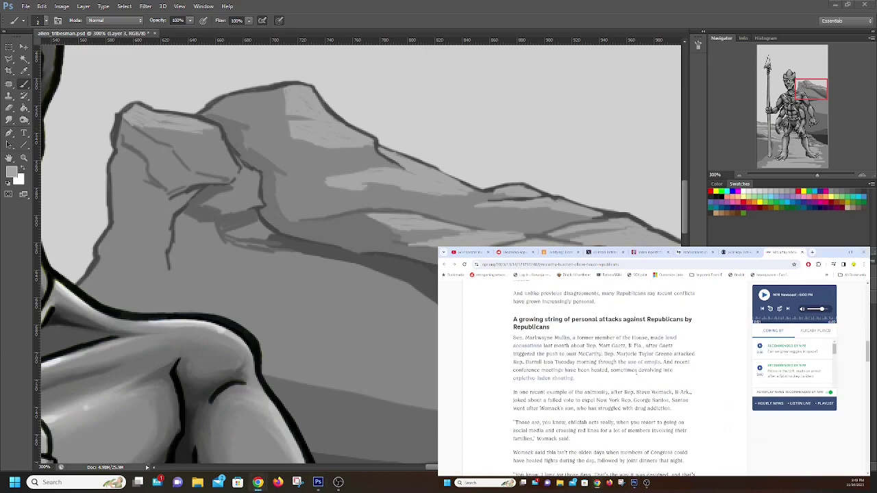
scroll(637, 371, up, 5)
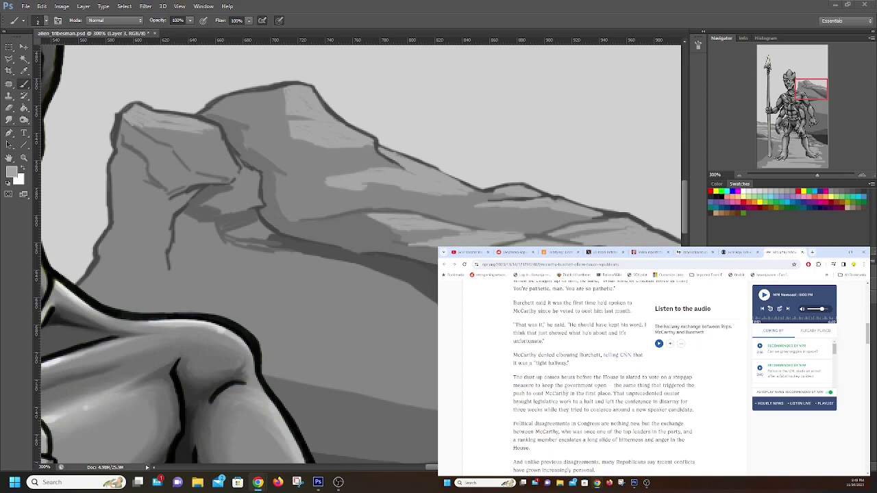
drag(513, 354, 629, 367)
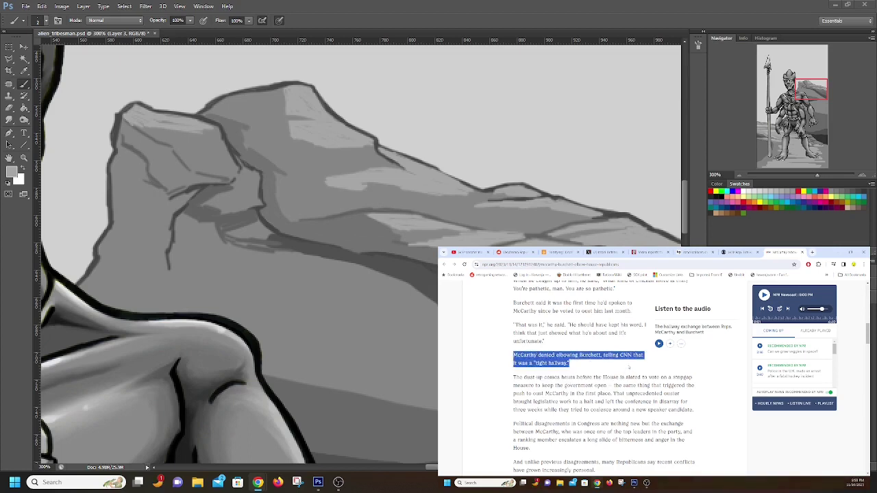
scroll(629, 368, up, 1)
scroll(629, 367, down, 2)
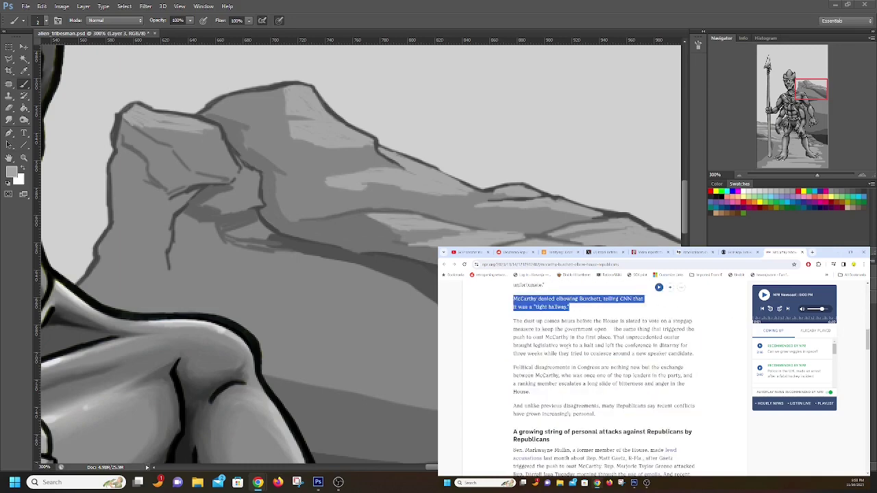
- Paint light grey highlights on the outcrop's upper faces and ledges and on the near side of the main peak
click(143, 124)
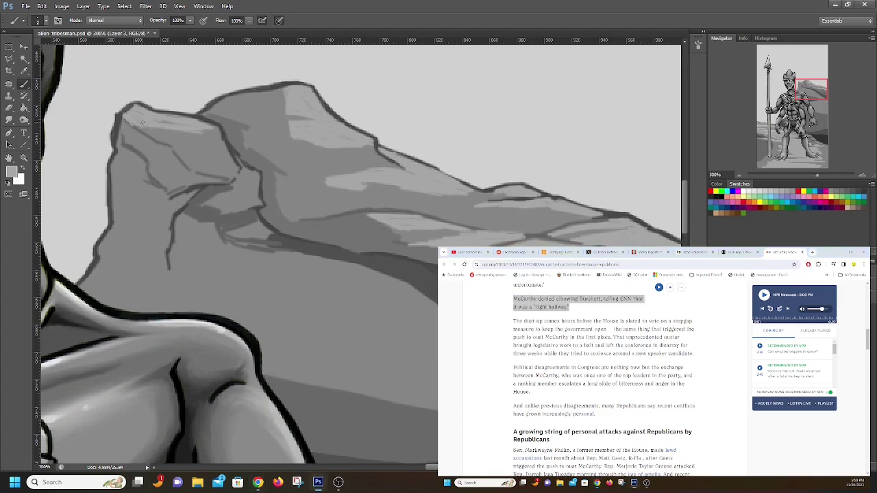
mouse_move(136, 123)
mouse_down()
mouse_move(209, 127)
mouse_move(166, 127)
mouse_move(163, 137)
mouse_move(215, 128)
mouse_move(201, 146)
mouse_up()
mouse_move(182, 146)
mouse_down()
mouse_move(218, 145)
mouse_move(192, 149)
mouse_move(223, 161)
mouse_move(221, 146)
mouse_move(226, 159)
mouse_move(202, 171)
mouse_move(227, 175)
mouse_move(206, 168)
mouse_move(233, 166)
mouse_move(248, 180)
mouse_move(237, 180)
mouse_move(251, 179)
mouse_up()
mouse_move(211, 205)
mouse_down()
mouse_move(251, 181)
mouse_move(258, 201)
mouse_move(248, 203)
mouse_move(236, 237)
mouse_move(254, 223)
mouse_move(268, 234)
mouse_move(243, 230)
mouse_up()
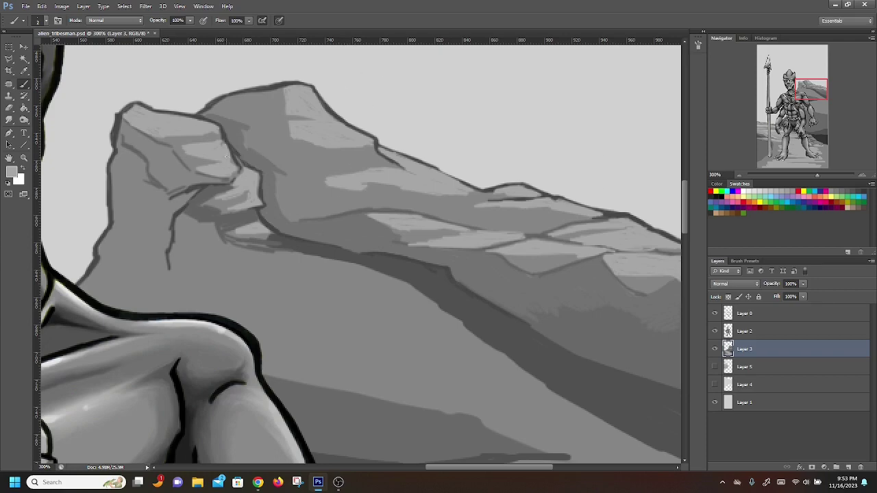
mouse_move(264, 154)
mouse_down()
mouse_move(287, 169)
mouse_move(275, 150)
mouse_move(294, 149)
mouse_move(327, 167)
mouse_move(295, 156)
mouse_move(316, 159)
mouse_move(310, 157)
mouse_move(284, 162)
mouse_move(315, 165)
mouse_up()
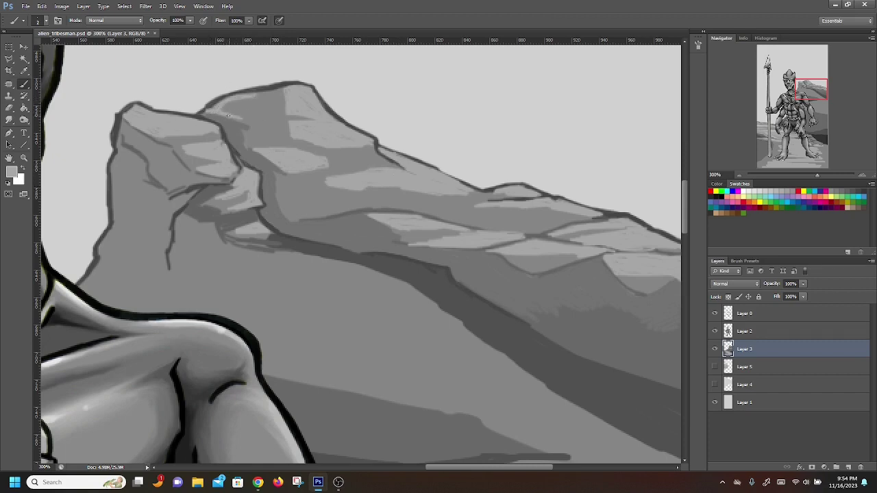
mouse_move(249, 116)
mouse_down()
mouse_move(230, 106)
mouse_move(260, 106)
mouse_move(233, 103)
mouse_move(267, 92)
mouse_move(268, 100)
mouse_up()
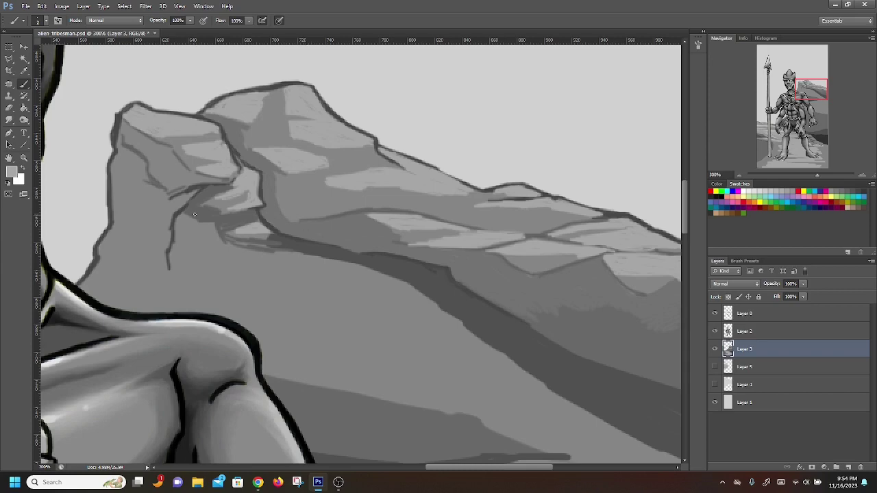
- Sample a medium-dark grey from the mountain and paint it in patches over the dark band below the outcrop and ridge line
click(22, 168)
click(11, 172)
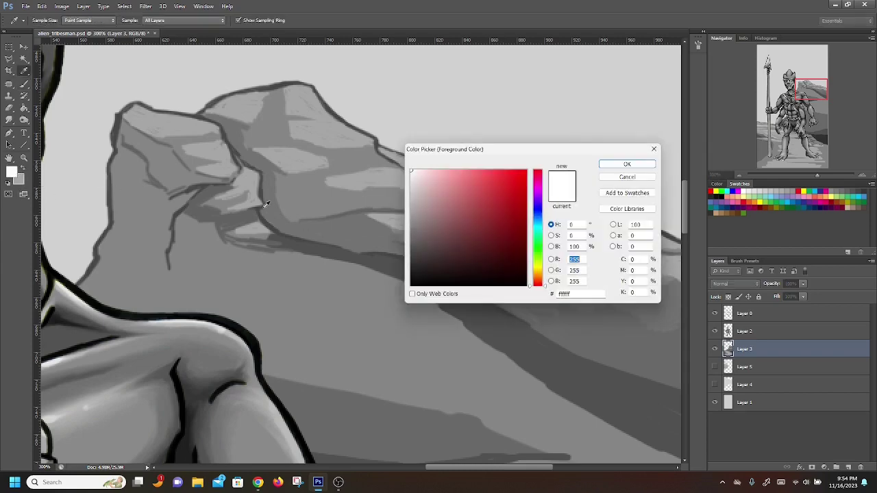
click(322, 230)
click(627, 164)
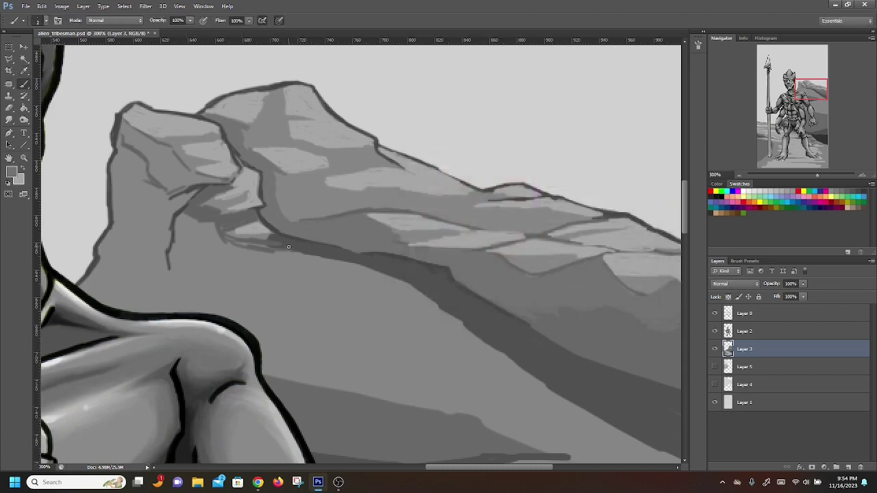
mouse_move(288, 247)
mouse_down()
mouse_move(310, 247)
mouse_move(293, 248)
mouse_move(326, 251)
mouse_move(272, 239)
mouse_move(337, 252)
mouse_move(261, 254)
mouse_up()
mouse_move(335, 261)
mouse_down()
mouse_move(361, 255)
mouse_move(416, 264)
mouse_move(322, 263)
mouse_move(436, 273)
mouse_move(335, 273)
mouse_move(413, 270)
mouse_move(361, 275)
mouse_up()
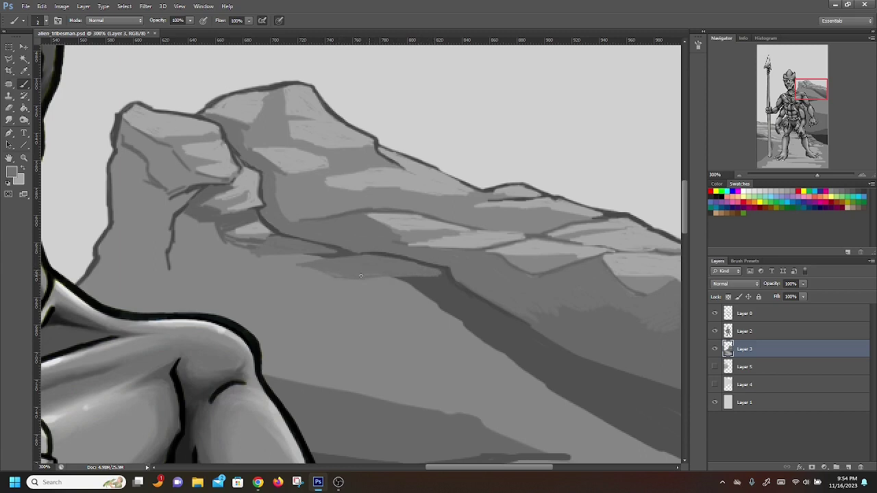
mouse_move(410, 287)
mouse_down()
mouse_move(442, 280)
mouse_move(478, 304)
mouse_move(415, 313)
mouse_move(381, 289)
mouse_move(438, 285)
mouse_move(459, 294)
mouse_move(371, 273)
mouse_move(452, 298)
mouse_move(435, 289)
mouse_move(436, 301)
mouse_move(425, 302)
mouse_move(389, 288)
mouse_move(415, 307)
mouse_move(403, 308)
mouse_move(396, 295)
mouse_move(421, 290)
mouse_move(468, 304)
mouse_move(450, 283)
mouse_move(476, 301)
mouse_move(464, 312)
mouse_move(371, 303)
mouse_move(423, 333)
mouse_move(485, 336)
mouse_move(456, 333)
mouse_move(492, 327)
mouse_move(442, 316)
mouse_move(475, 308)
mouse_move(437, 317)
mouse_move(475, 306)
mouse_move(507, 321)
mouse_move(451, 316)
mouse_move(492, 317)
mouse_move(461, 309)
mouse_move(479, 307)
mouse_move(507, 317)
mouse_up()
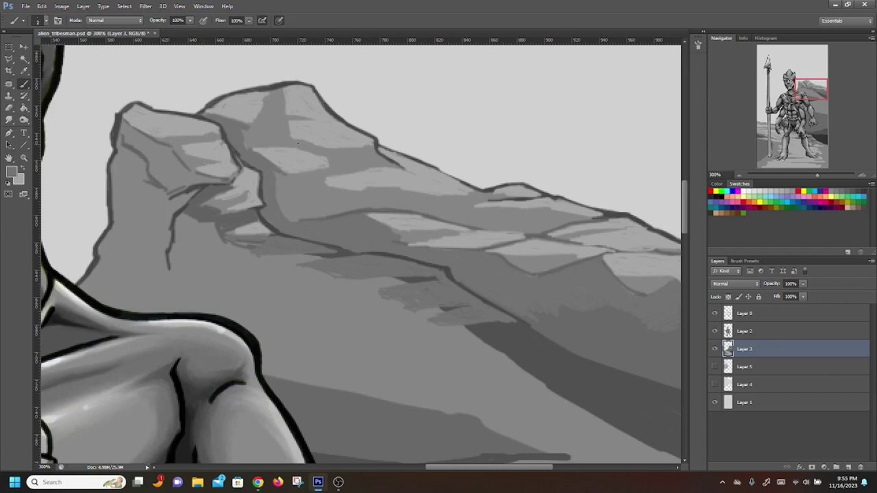
- Shade the main peak's recesses, the undersides of its light facets and the lower ridge facets with the medium-dark grey
mouse_move(298, 144)
mouse_down()
mouse_move(326, 154)
mouse_move(300, 149)
mouse_move(305, 140)
mouse_move(291, 141)
mouse_move(290, 132)
mouse_move(294, 144)
mouse_move(284, 143)
mouse_move(285, 118)
mouse_move(316, 118)
mouse_move(284, 111)
mouse_move(305, 116)
mouse_move(291, 118)
mouse_move(281, 101)
mouse_move(269, 145)
mouse_up()
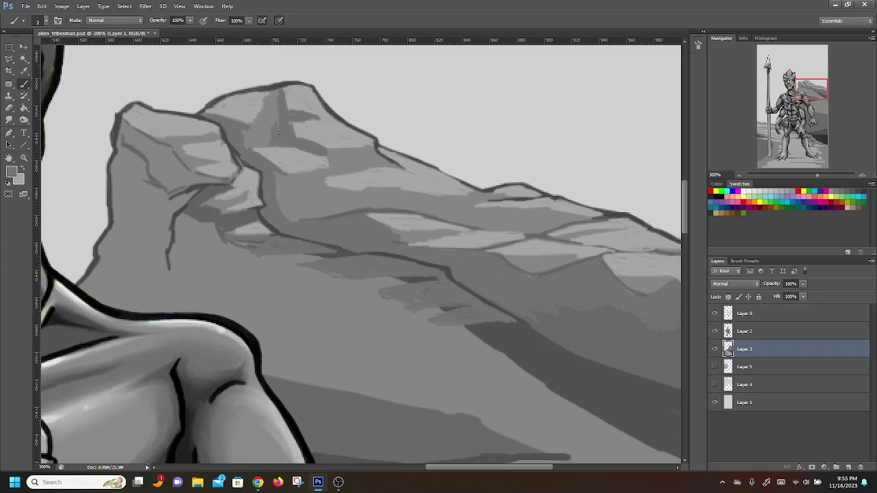
mouse_move(326, 158)
mouse_down()
mouse_move(315, 185)
mouse_move(327, 175)
mouse_move(334, 198)
mouse_move(325, 184)
mouse_move(314, 216)
mouse_up()
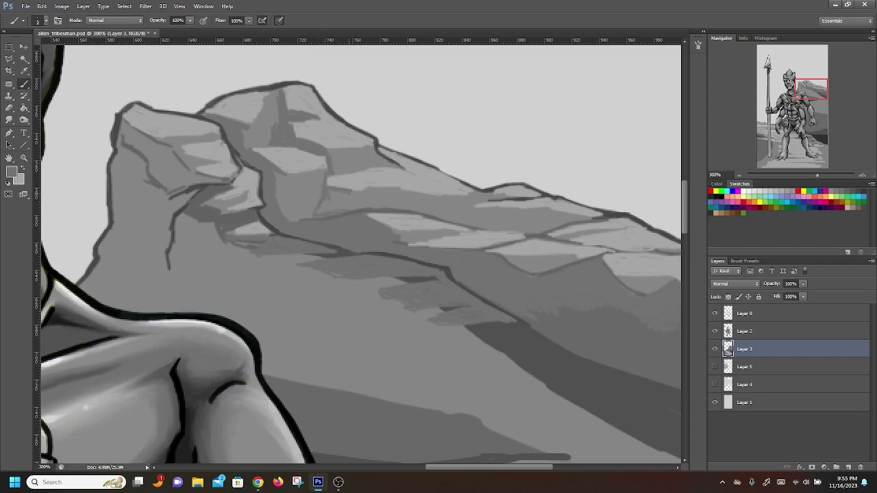
mouse_move(363, 192)
mouse_down()
mouse_move(354, 192)
mouse_move(409, 191)
mouse_up()
mouse_move(331, 208)
mouse_down()
mouse_move(359, 198)
mouse_move(408, 205)
mouse_move(358, 196)
mouse_move(398, 194)
mouse_move(388, 192)
mouse_move(428, 199)
mouse_up()
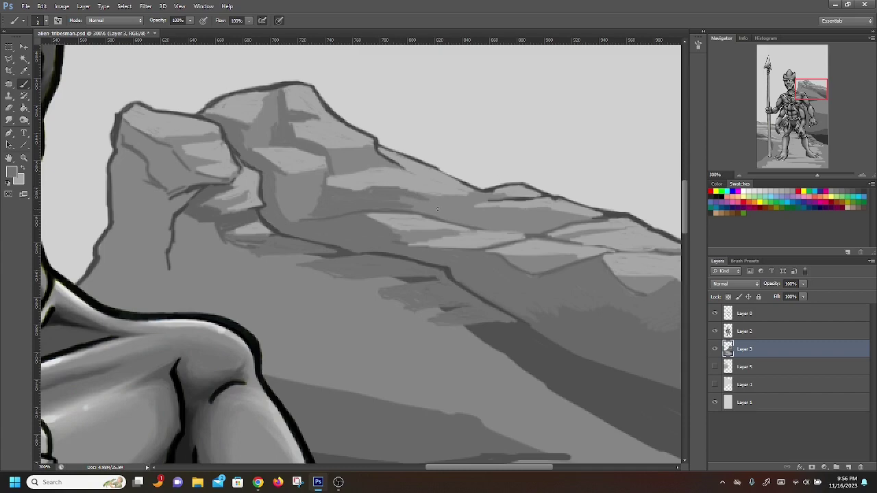
mouse_move(386, 188)
mouse_down()
mouse_move(430, 198)
mouse_move(408, 203)
mouse_move(435, 216)
mouse_move(433, 203)
mouse_move(440, 213)
mouse_move(472, 198)
mouse_move(371, 191)
mouse_move(423, 209)
mouse_up()
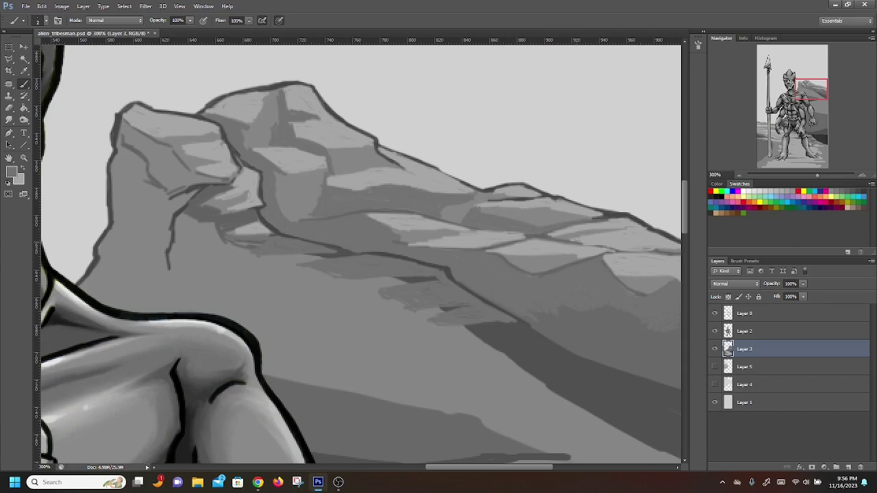
mouse_move(578, 240)
mouse_down()
mouse_move(647, 250)
mouse_move(614, 266)
mouse_move(620, 279)
mouse_move(605, 260)
mouse_move(620, 276)
mouse_move(643, 279)
mouse_move(621, 280)
mouse_move(648, 289)
mouse_move(627, 277)
mouse_move(669, 281)
mouse_up()
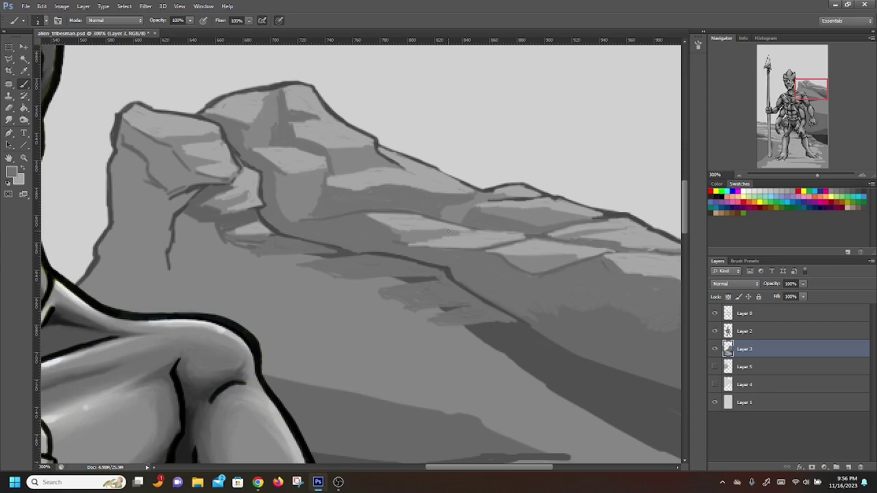
- Pick a lighter grey and brush highlights onto the far ridge facet and the small ledges under the ridge line
click(11, 172)
click(413, 230)
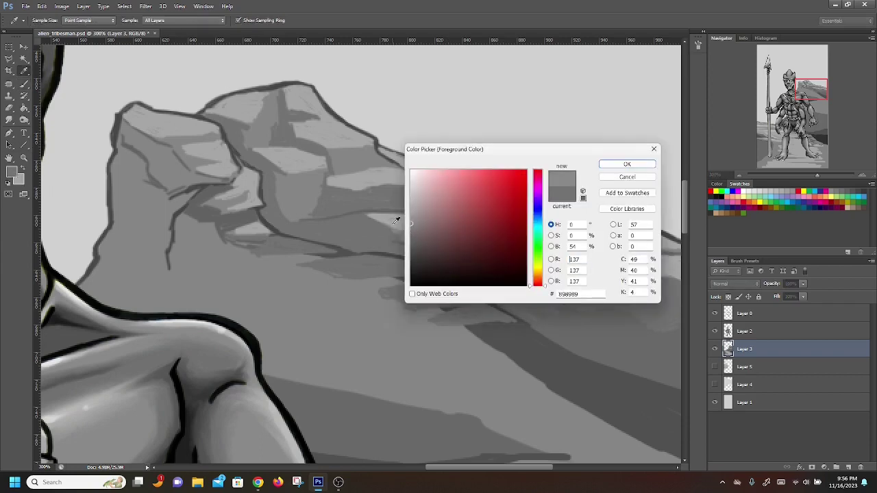
click(624, 164)
mouse_move(620, 272)
mouse_down()
mouse_move(678, 283)
mouse_move(648, 281)
mouse_move(662, 284)
mouse_move(682, 276)
mouse_move(654, 272)
mouse_move(678, 275)
mouse_move(656, 291)
mouse_up()
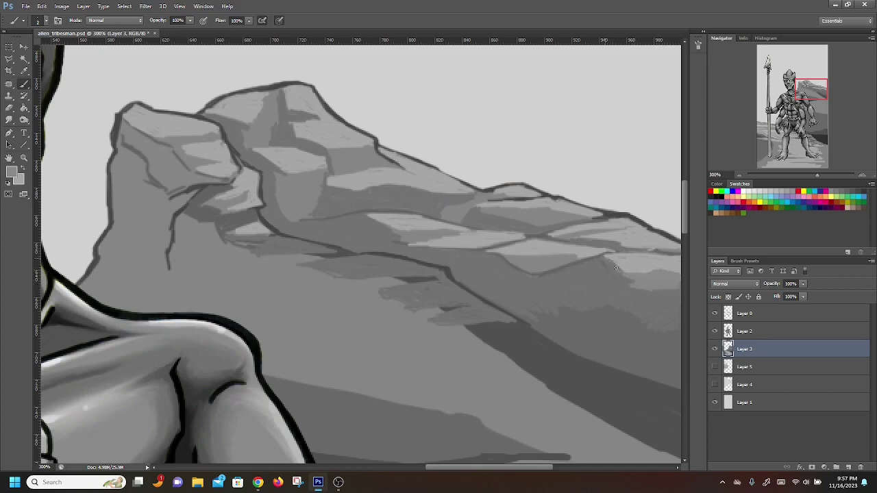
mouse_move(616, 268)
mouse_down()
mouse_move(591, 259)
mouse_move(617, 278)
mouse_move(645, 285)
mouse_up()
mouse_move(370, 264)
mouse_down()
mouse_move(337, 260)
mouse_move(418, 268)
mouse_move(347, 263)
mouse_move(326, 242)
mouse_move(276, 242)
mouse_move(326, 245)
mouse_up()
mouse_move(408, 292)
mouse_down()
mouse_move(452, 285)
mouse_move(456, 300)
mouse_move(399, 292)
mouse_move(460, 292)
mouse_move(403, 290)
mouse_move(451, 292)
mouse_move(471, 315)
mouse_move(447, 316)
mouse_move(498, 313)
mouse_up()
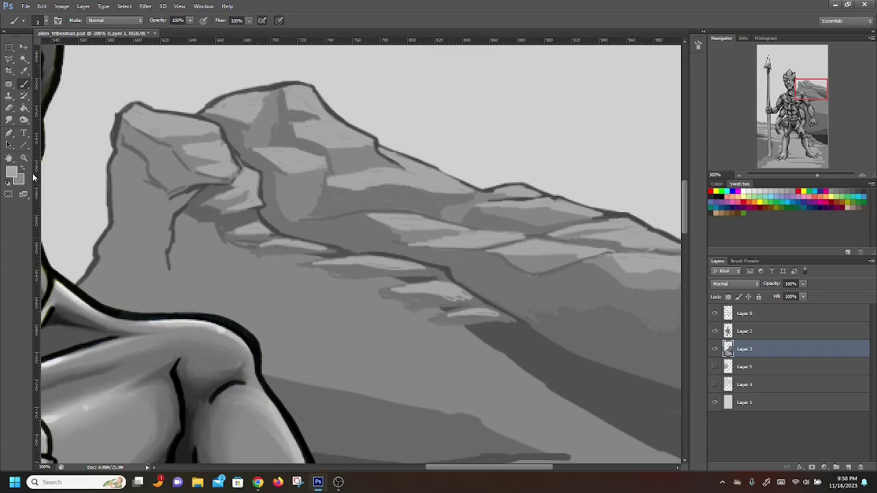
- Extend the slope's mid grey over the upper dark band and add light grey highlights along the ledges beneath the ridge line
alt+click(473, 321)
mouse_move(484, 328)
mouse_down()
mouse_move(436, 316)
mouse_move(500, 331)
mouse_move(451, 330)
mouse_move(444, 326)
mouse_move(520, 327)
mouse_move(566, 355)
mouse_move(506, 324)
mouse_move(518, 325)
mouse_move(490, 328)
mouse_move(550, 349)
mouse_move(466, 330)
mouse_move(538, 375)
mouse_move(514, 355)
mouse_up()
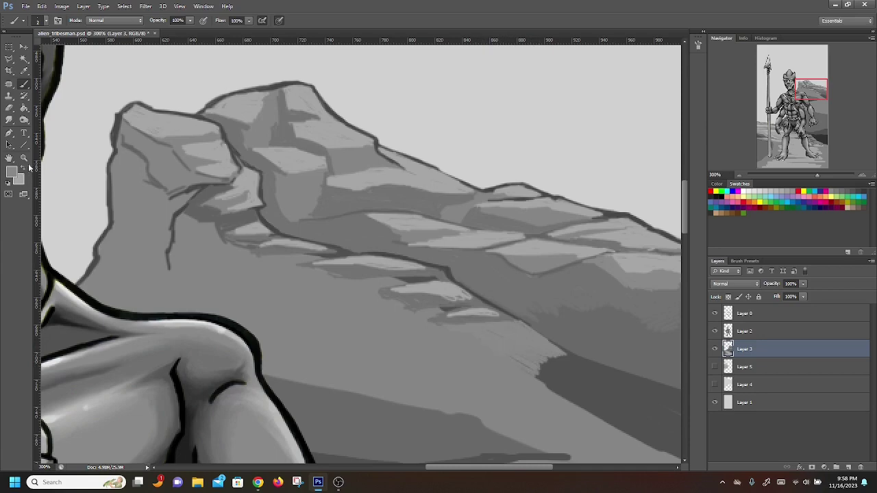
click(22, 167)
mouse_move(491, 324)
mouse_down()
mouse_move(495, 329)
mouse_move(533, 334)
mouse_move(474, 312)
mouse_move(444, 285)
mouse_move(437, 305)
mouse_move(444, 281)
mouse_move(416, 265)
mouse_move(458, 287)
mouse_move(413, 295)
mouse_move(430, 272)
mouse_move(378, 270)
mouse_up()
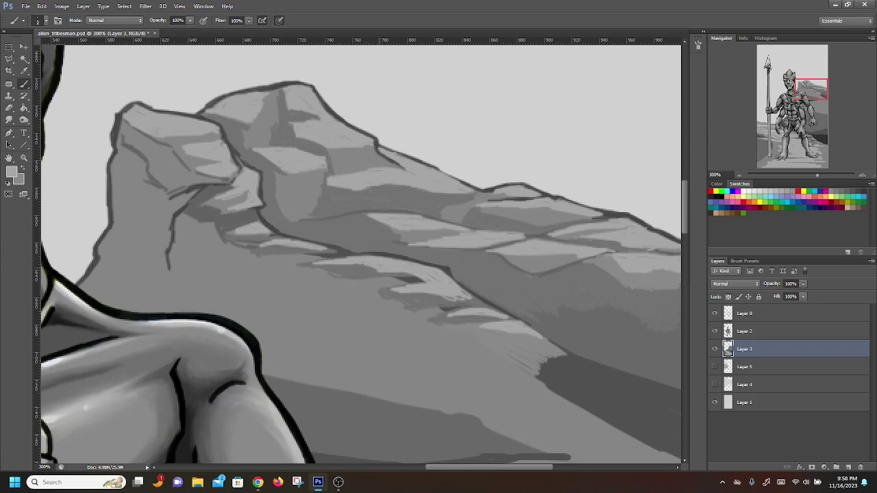
mouse_move(440, 293)
mouse_down()
mouse_move(496, 310)
mouse_move(454, 299)
mouse_up()
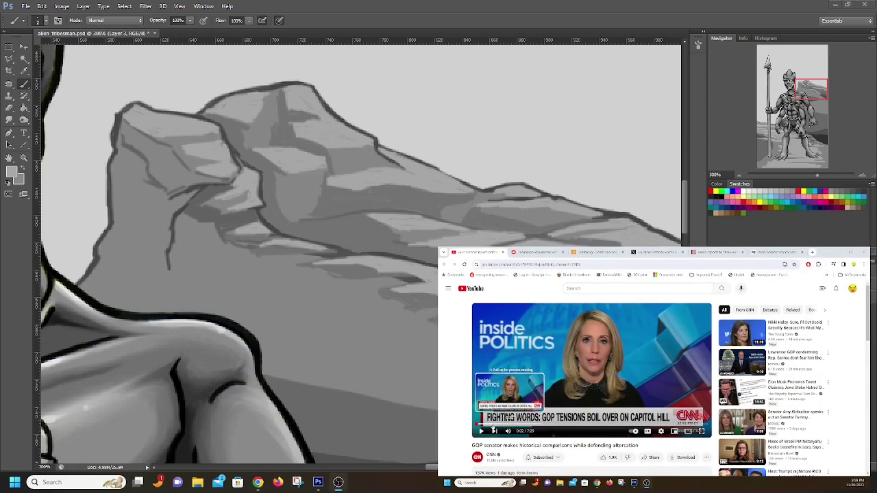
- Switch to the browser's Reddit post and play the Senate hearing clip full screen from the beginning
key(ctrl+Tab)
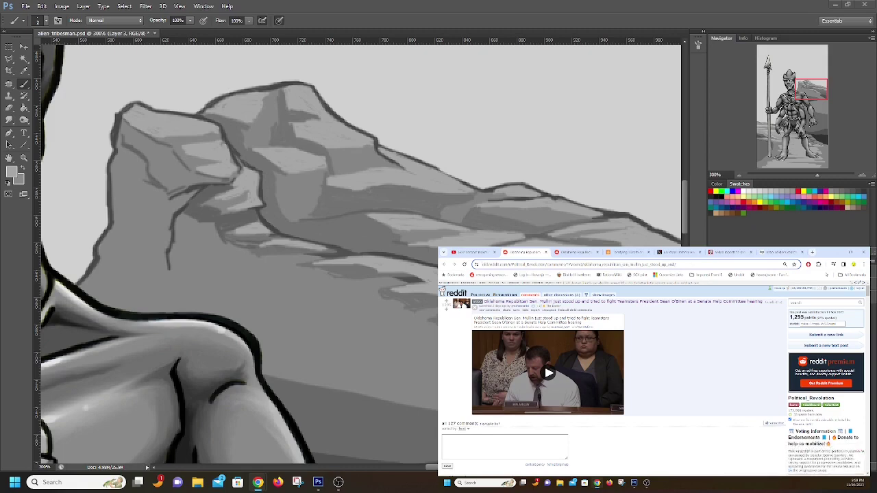
click(605, 404)
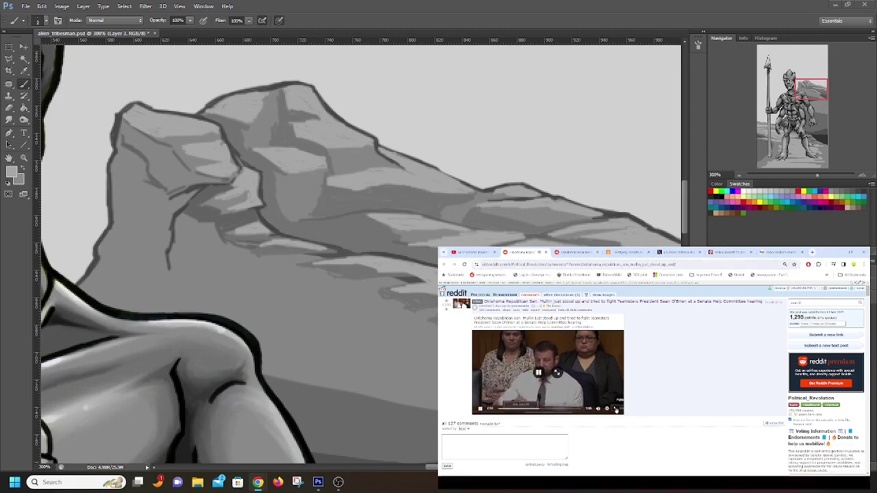
click(616, 409)
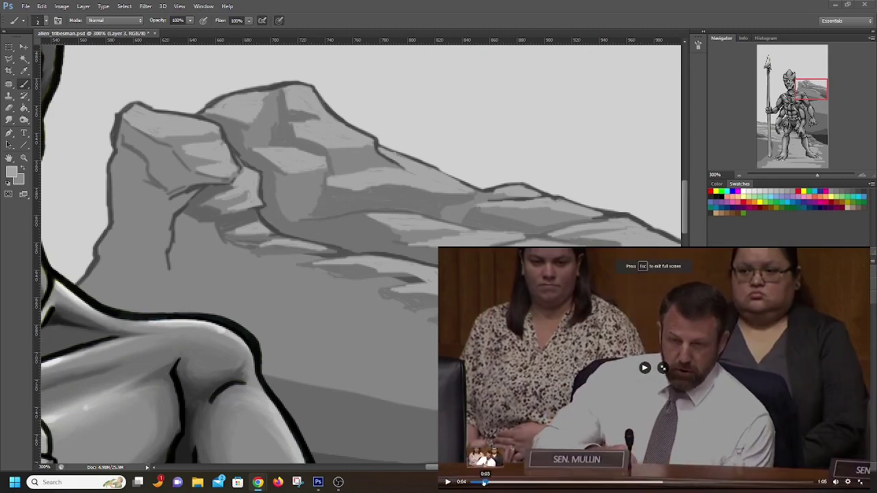
click(473, 482)
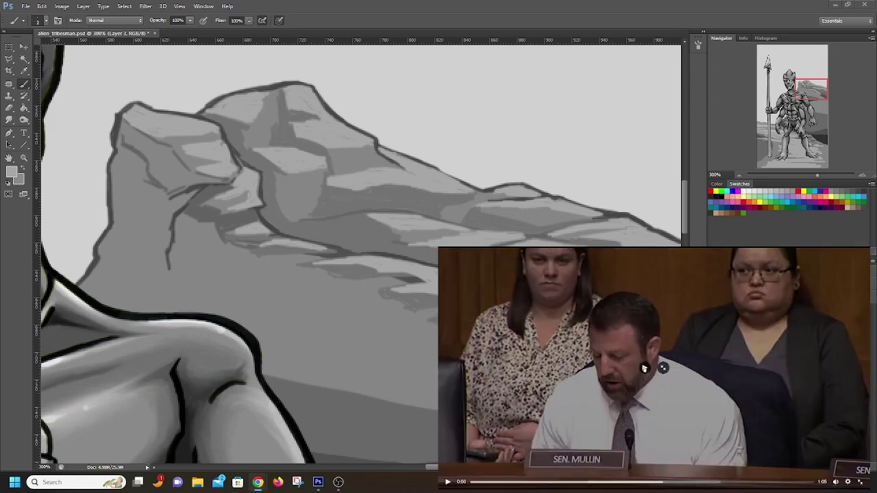
click(644, 368)
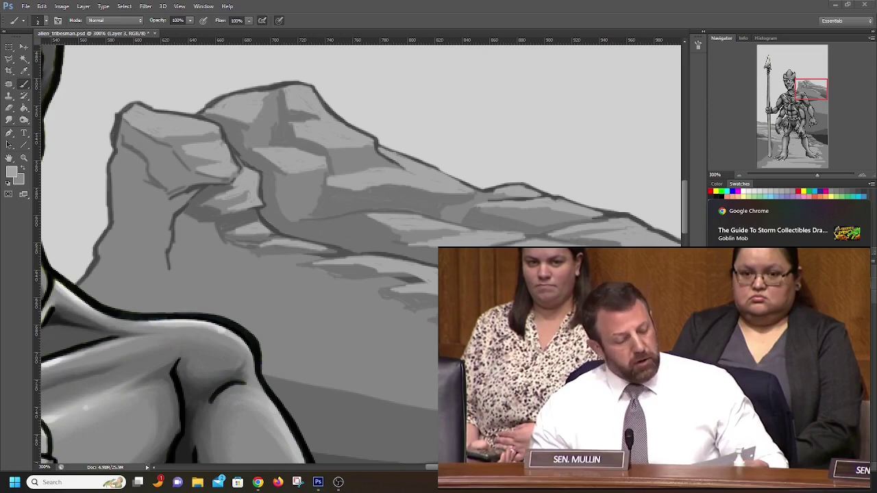
- Pause the Senate hearing clip and rewind it to 0:41
mouse_move(568, 447)
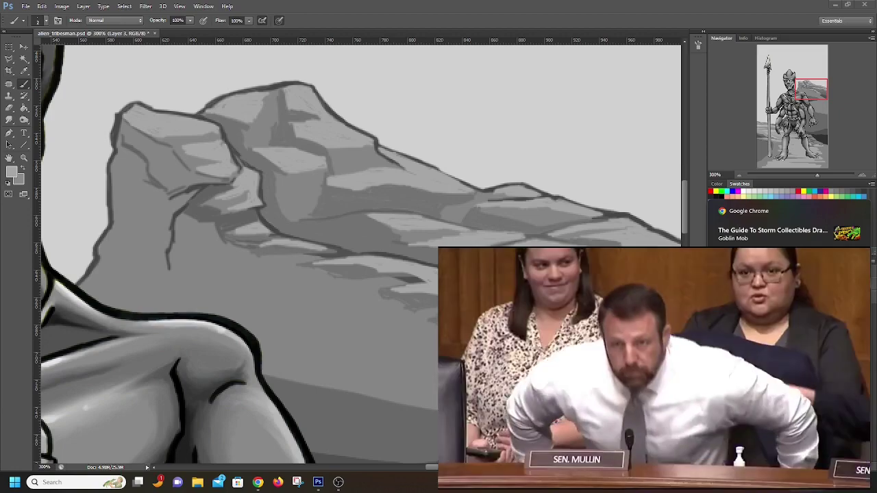
mouse_move(771, 444)
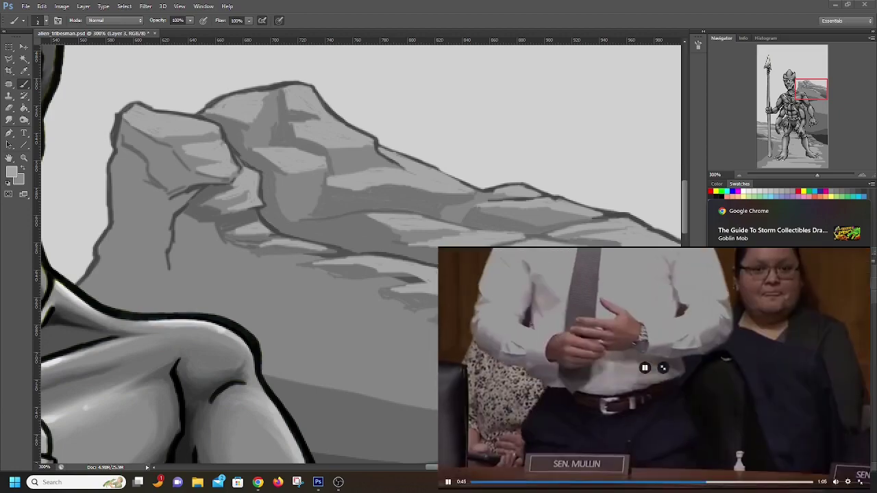
click(645, 368)
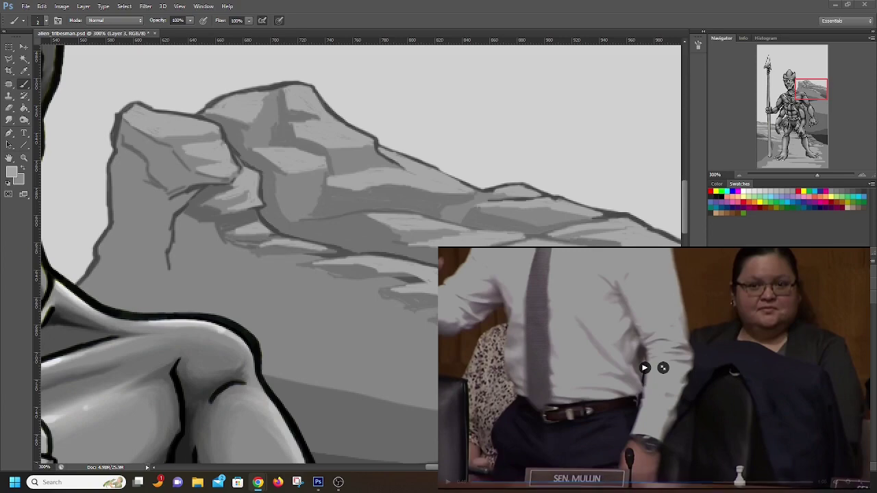
drag(703, 482, 674, 483)
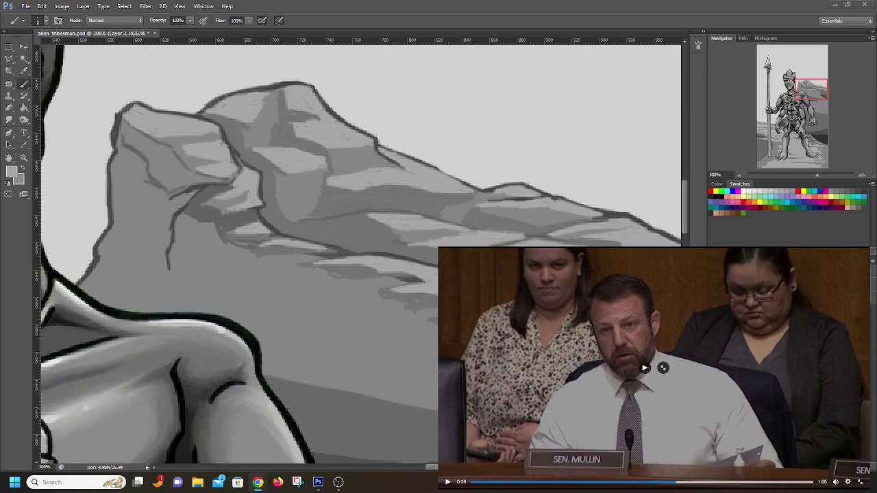
drag(674, 483, 681, 483)
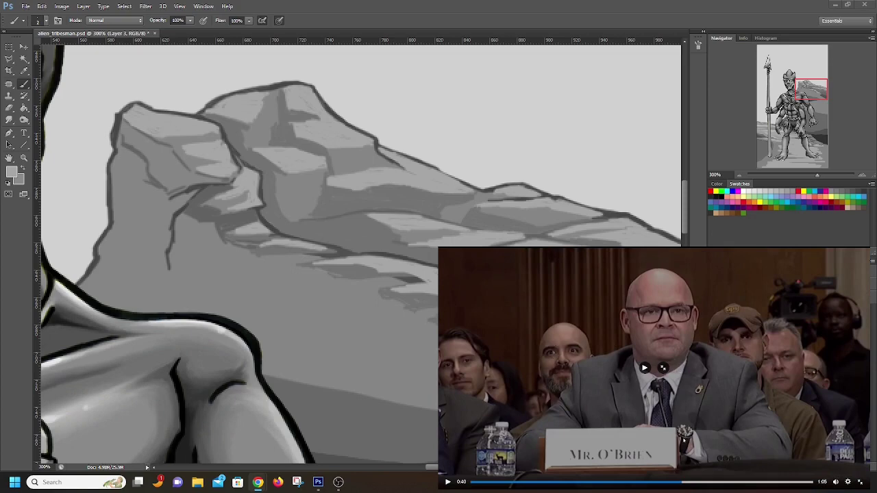
click(686, 484)
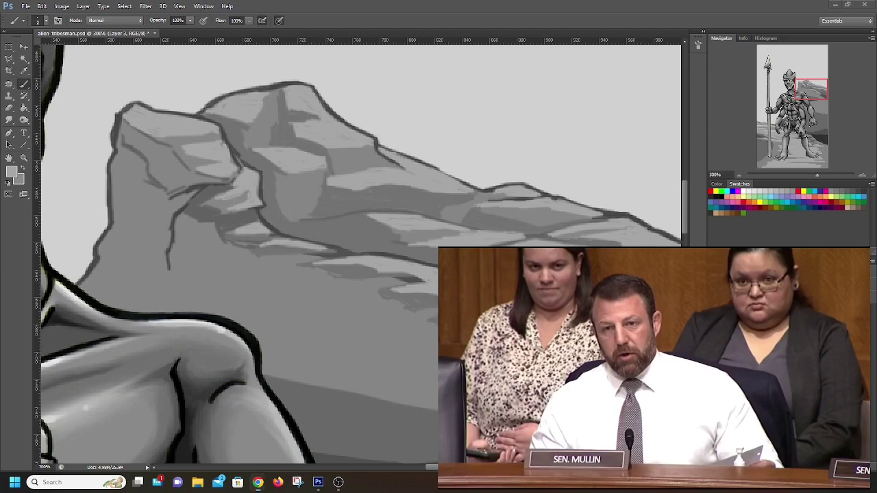
- Resume the Senate hearing clip, pause it at 1:00 and continue playback
mouse_move(540, 476)
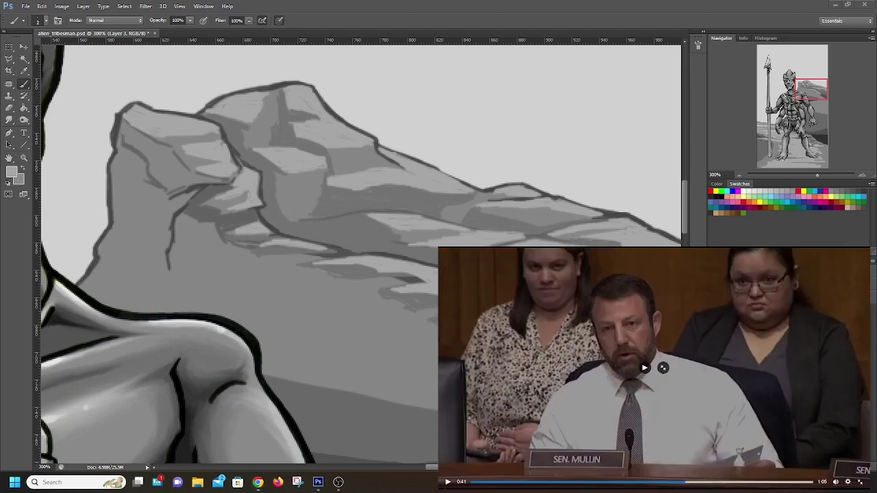
click(447, 482)
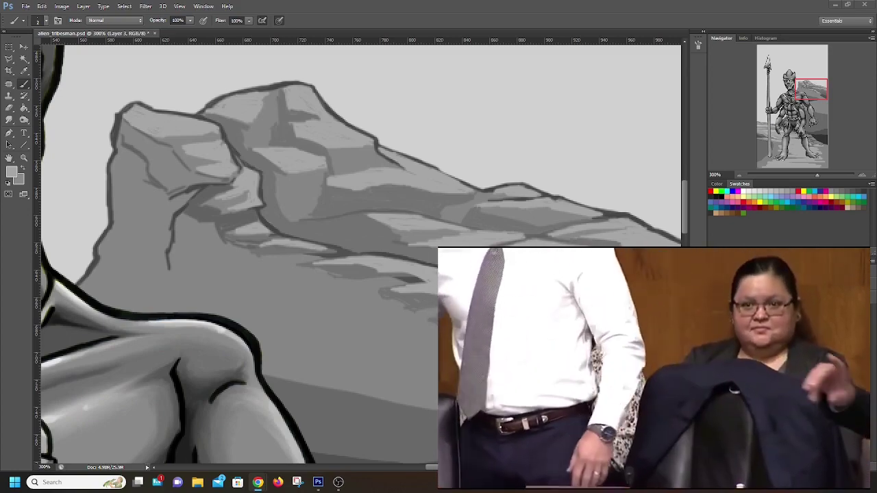
mouse_move(738, 467)
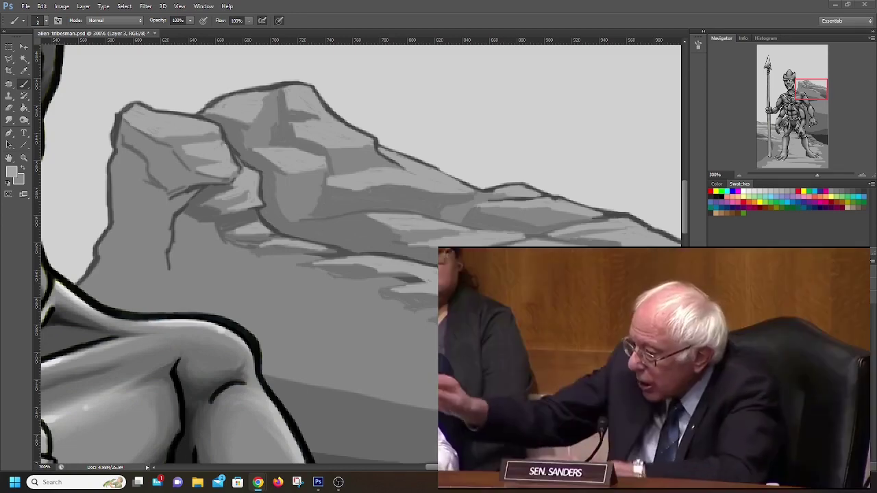
click(586, 471)
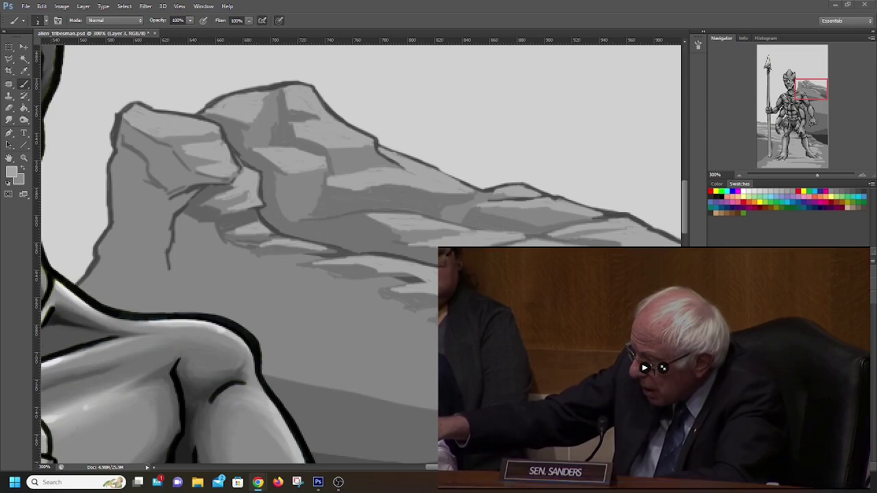
mouse_move(536, 488)
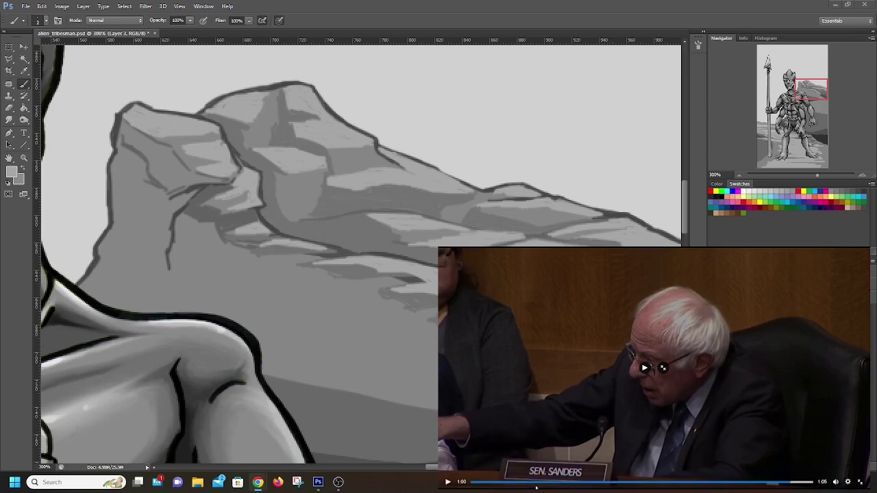
click(447, 481)
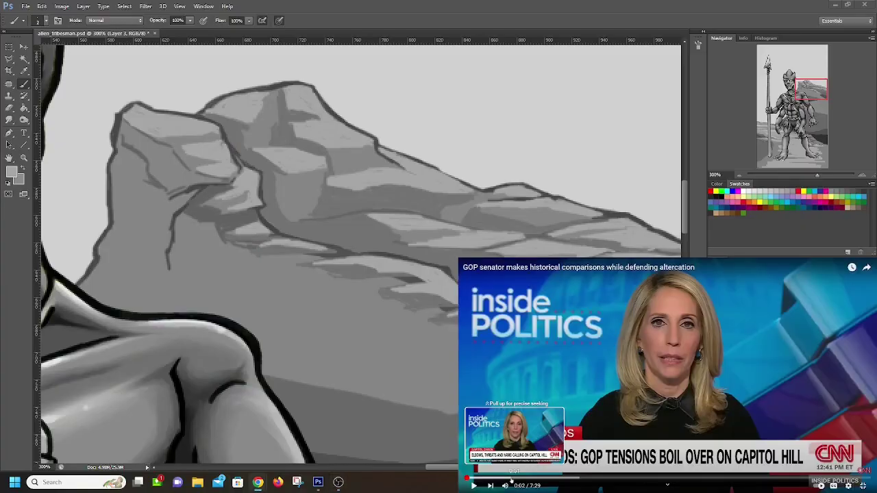
- Skip ahead in the CNN "GOP senator makes historical comparisons while defending altercation" video and resume playback
click(512, 478)
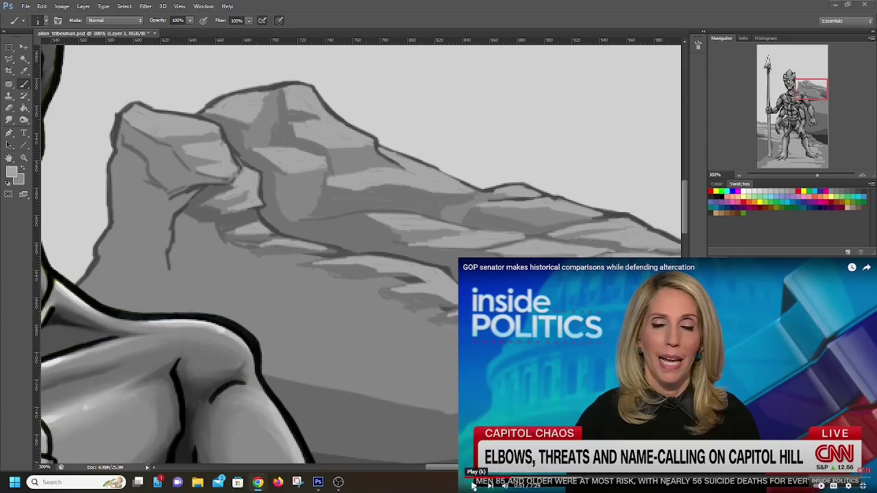
click(472, 485)
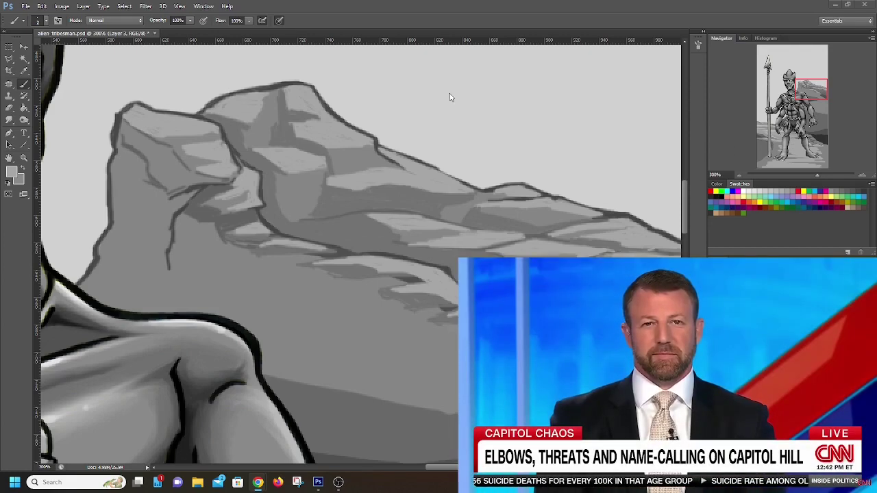
- Choose a lighter grey as the foreground colour in the illustration and pause the CNN video
click(11, 172)
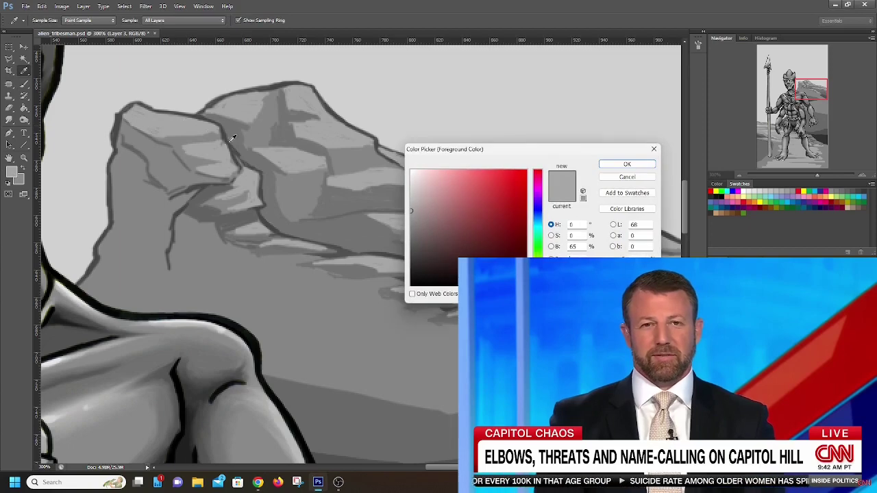
click(412, 199)
click(625, 166)
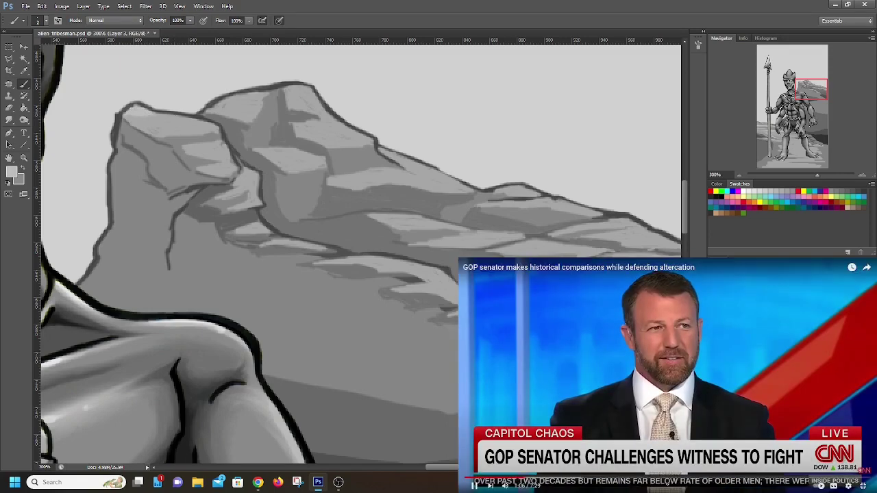
click(715, 431)
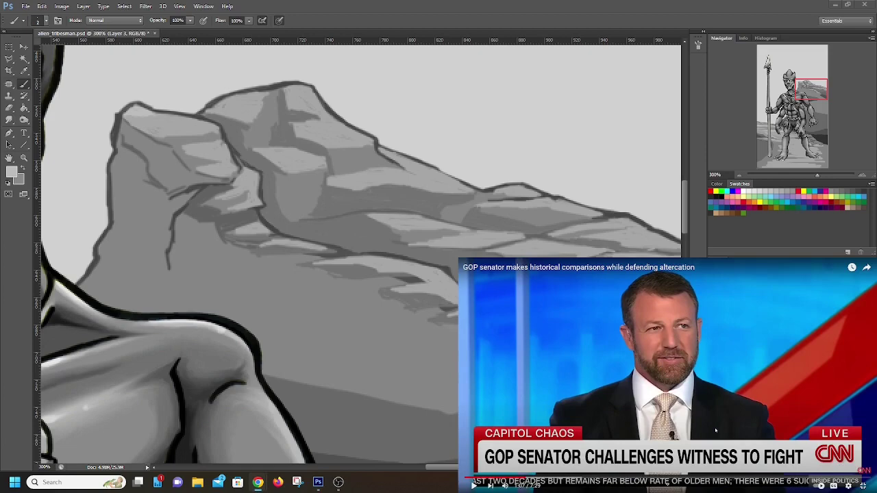